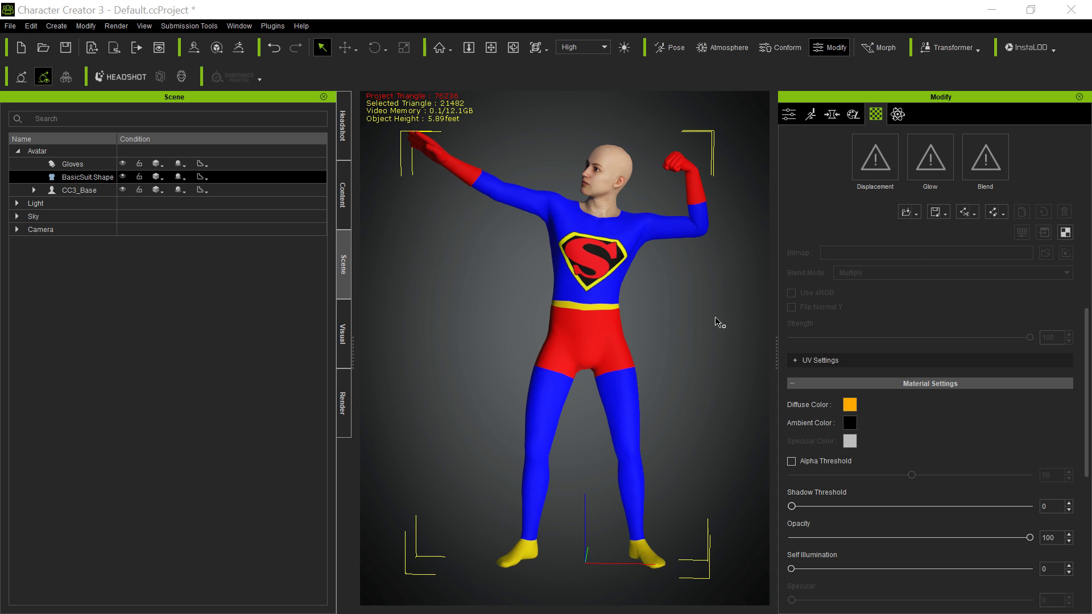
- Inspect the posed superhero suit, hiding and reshowing the Gloves layer to see what it covers
alt+drag(717, 317, 699, 295)
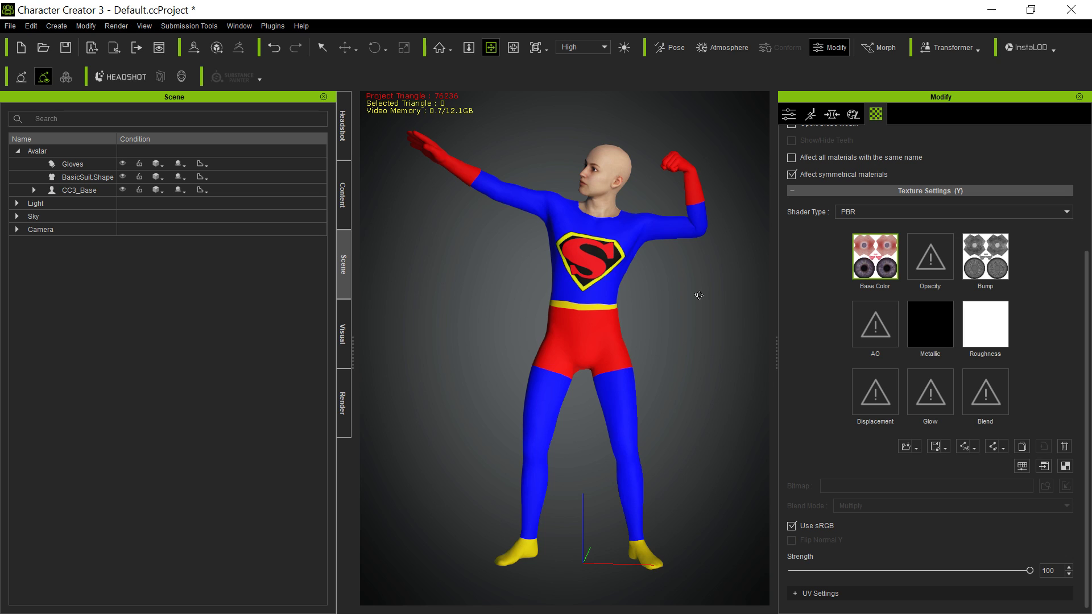
alt+drag(651, 342, 590, 348)
scroll(780, 382, up, 4)
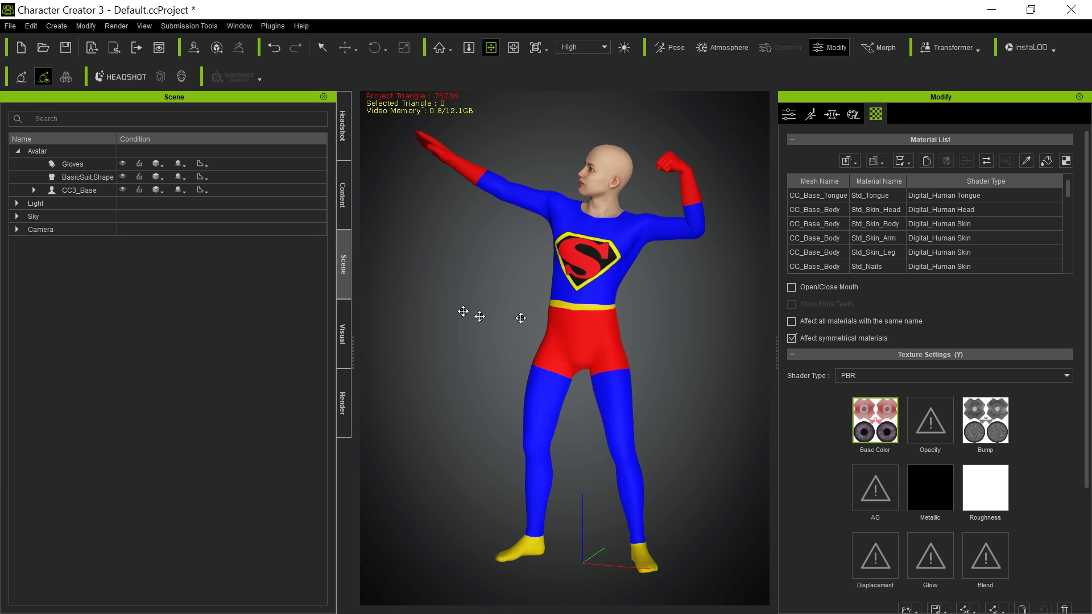
click(73, 172)
click(123, 162)
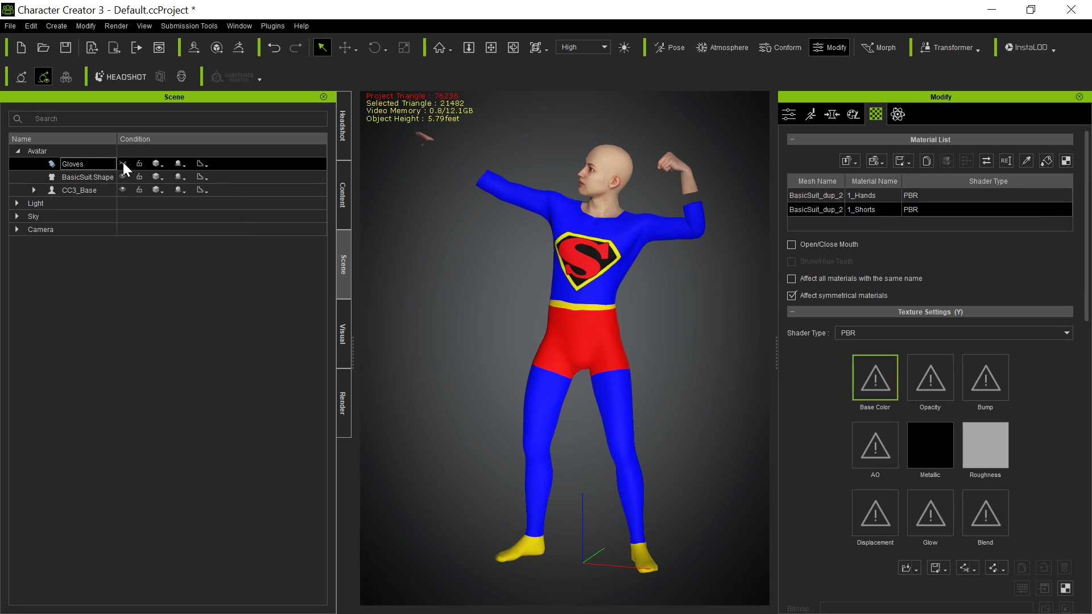
click(121, 172)
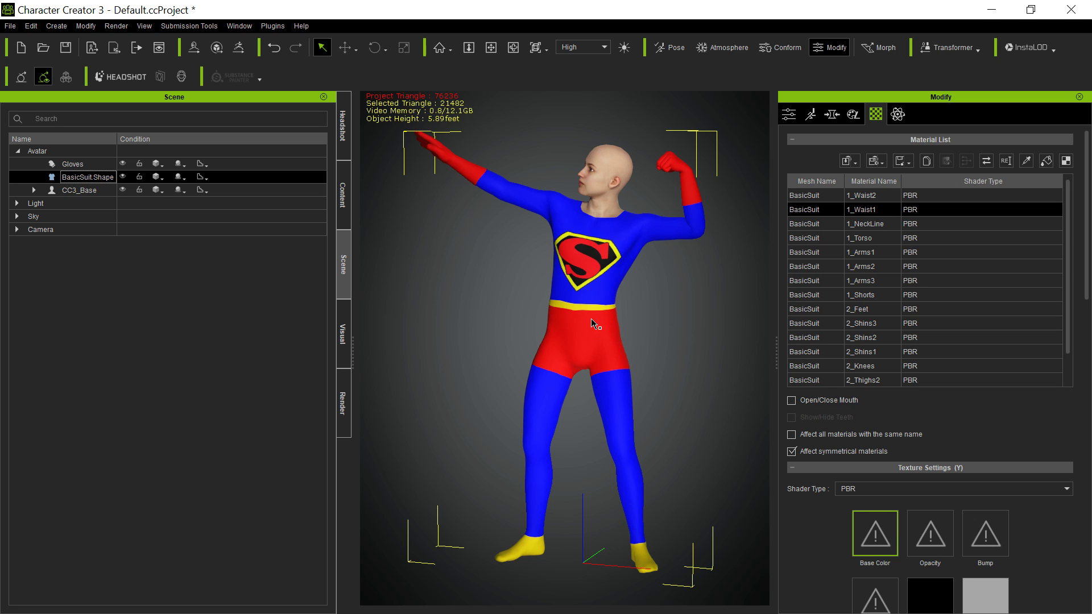
- Load SuperSuits.fbx from the Exports folder through Transformer
click(974, 52)
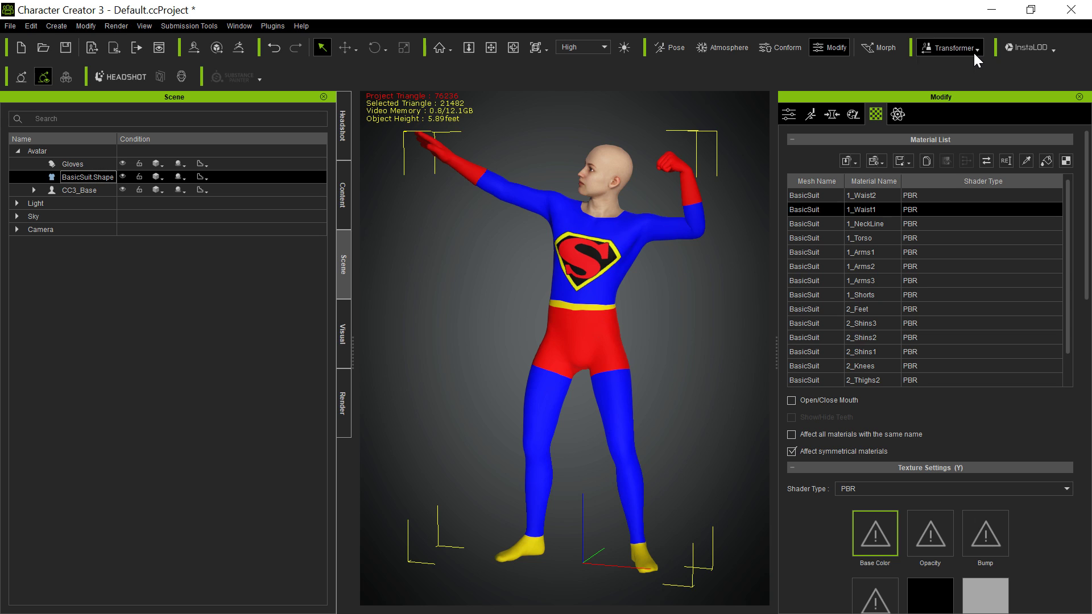
click(961, 64)
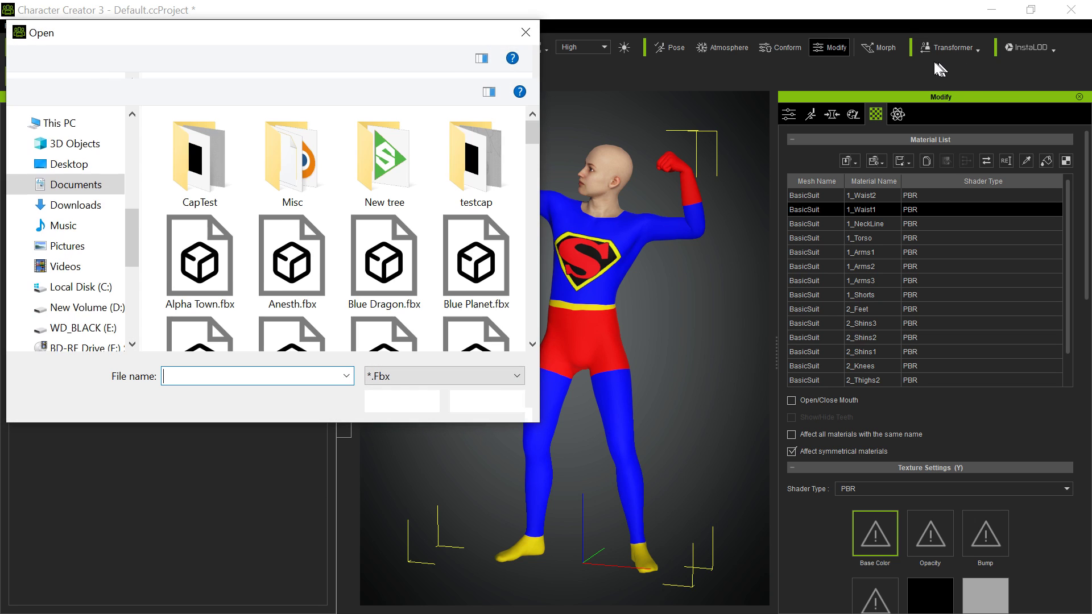
scroll(426, 232, down, 10)
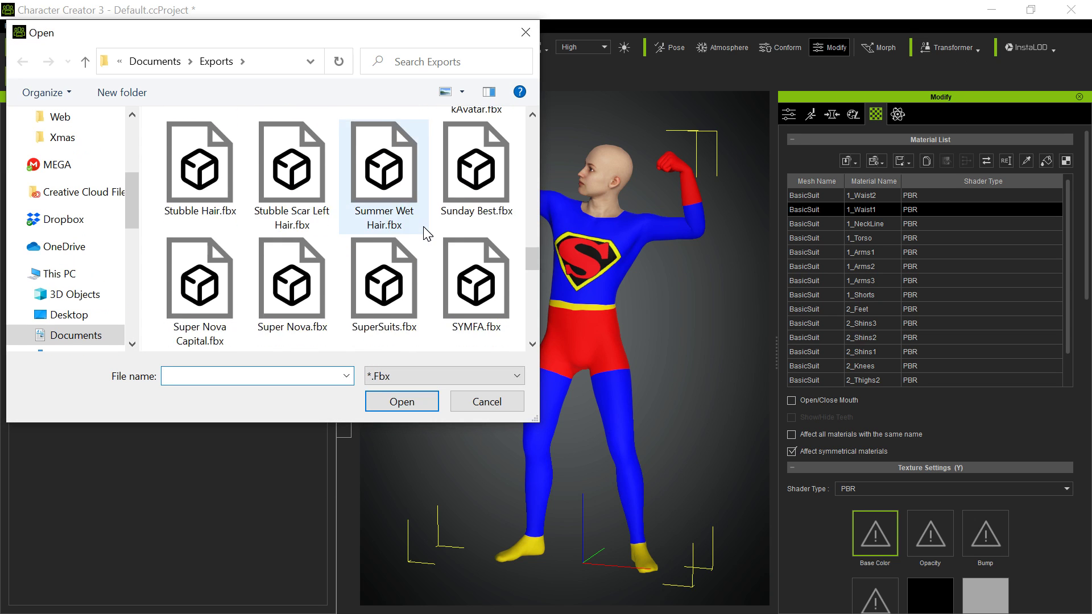
scroll(427, 232, down, 5)
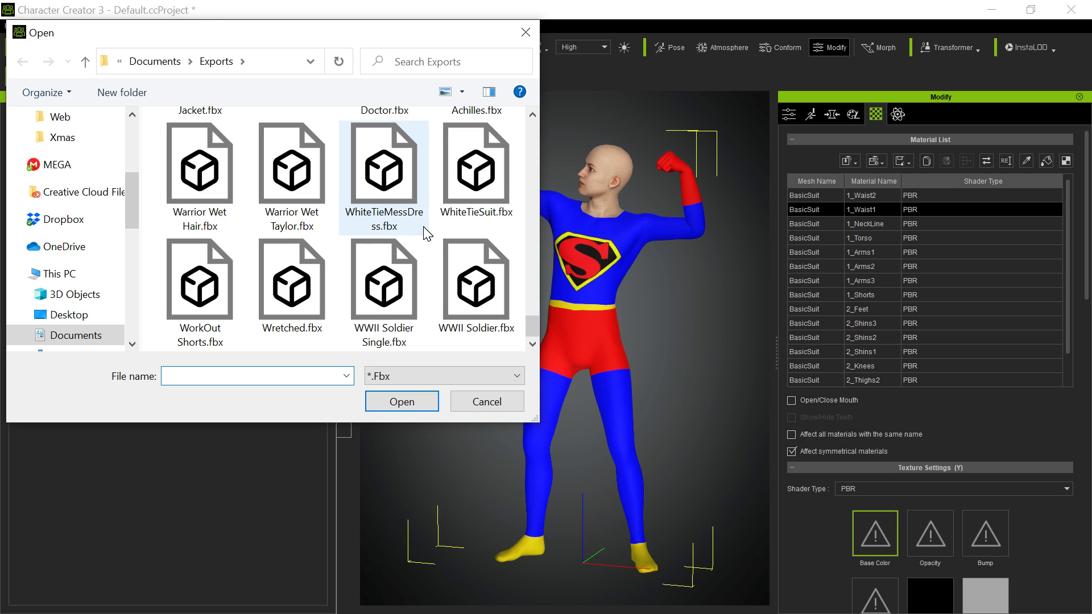
scroll(427, 232, up, 3)
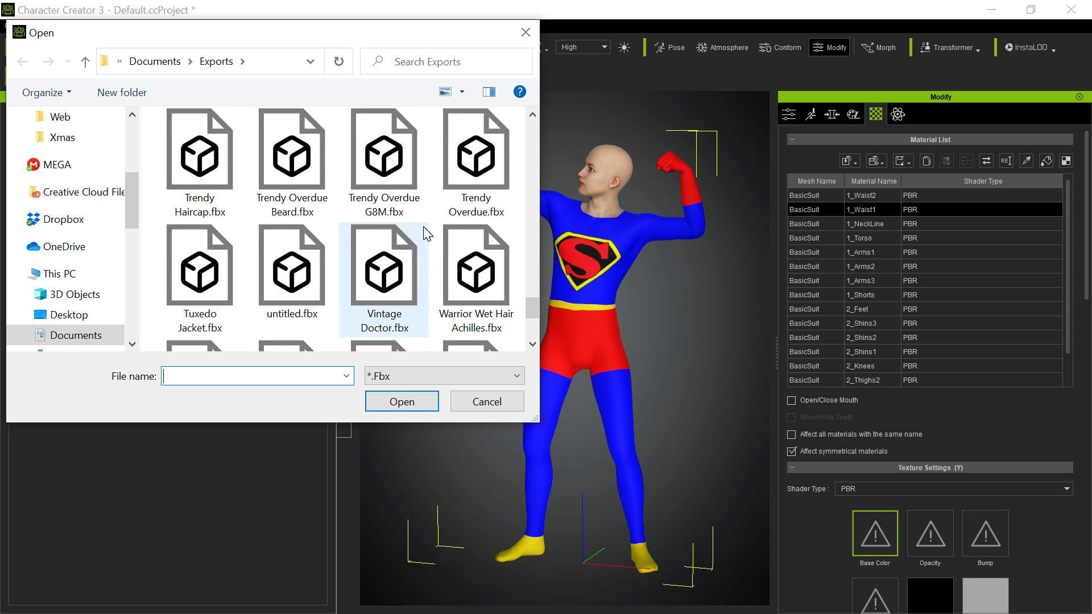
scroll(426, 232, up, 5)
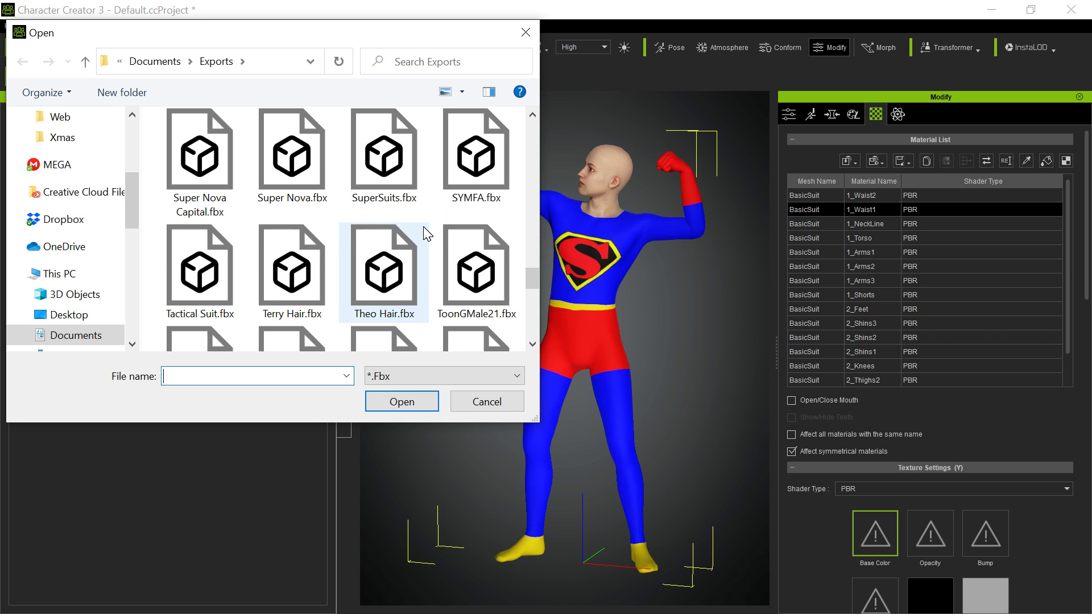
double_click(400, 173)
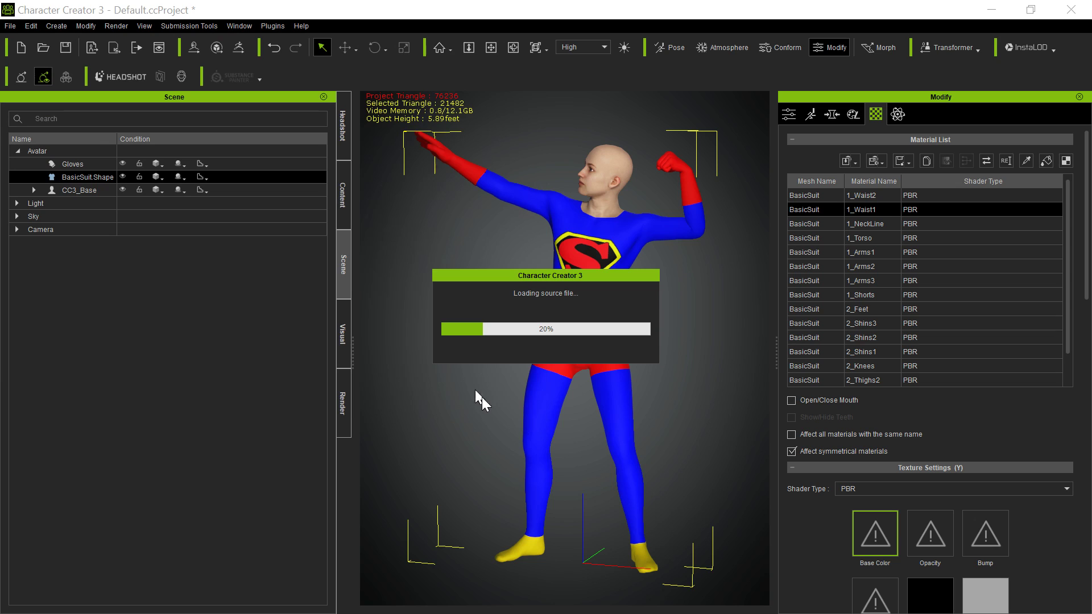
- Set the BasicSuit asset type to Gloves, keep BasicSuit_dup_2 as Cloth, and complete the import
click(549, 353)
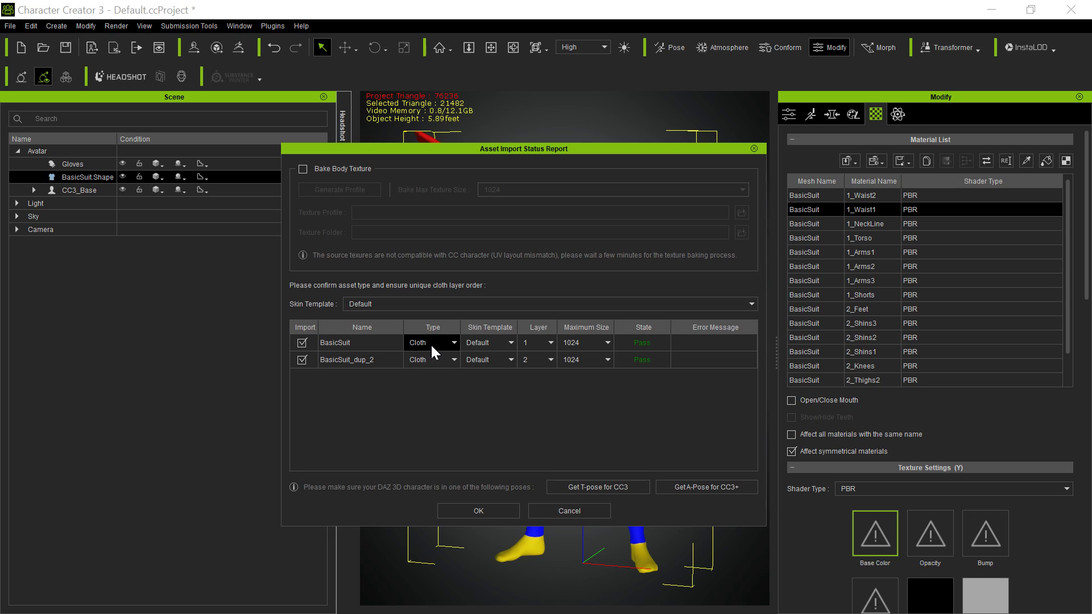
click(451, 341)
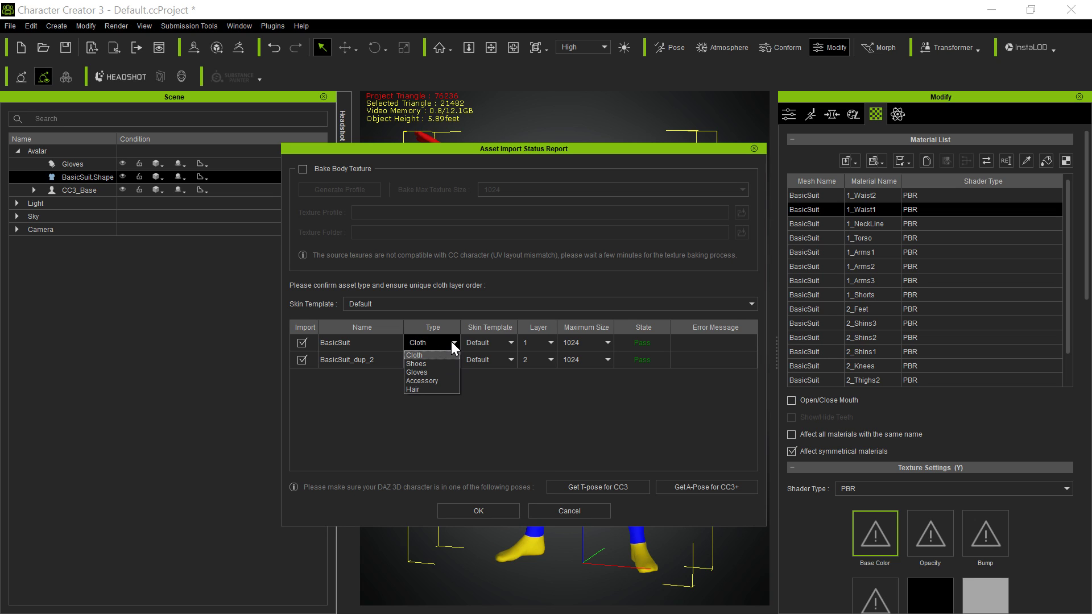
click(444, 374)
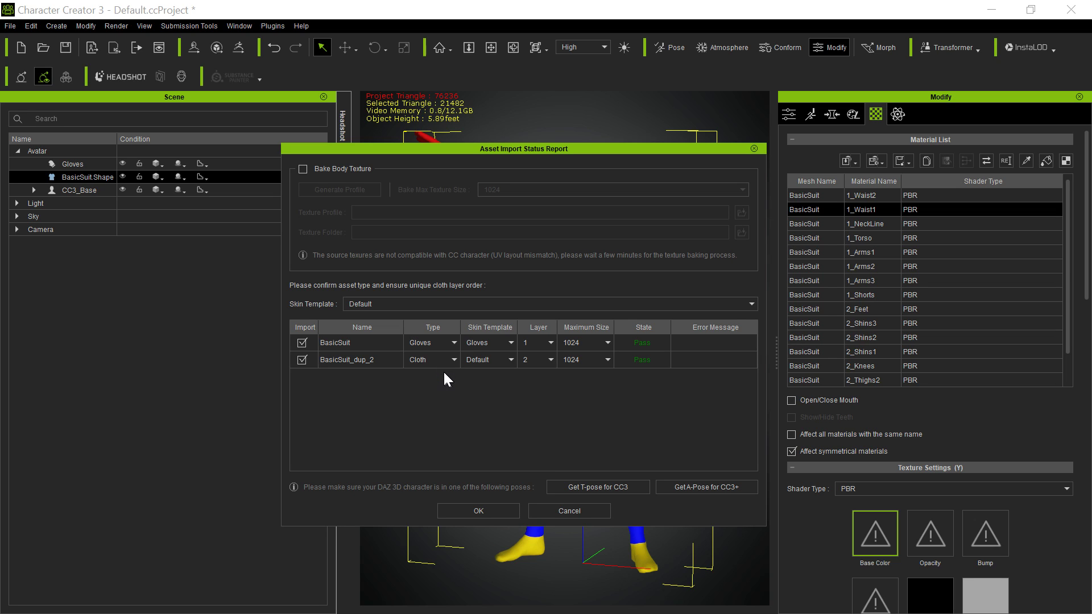
click(477, 511)
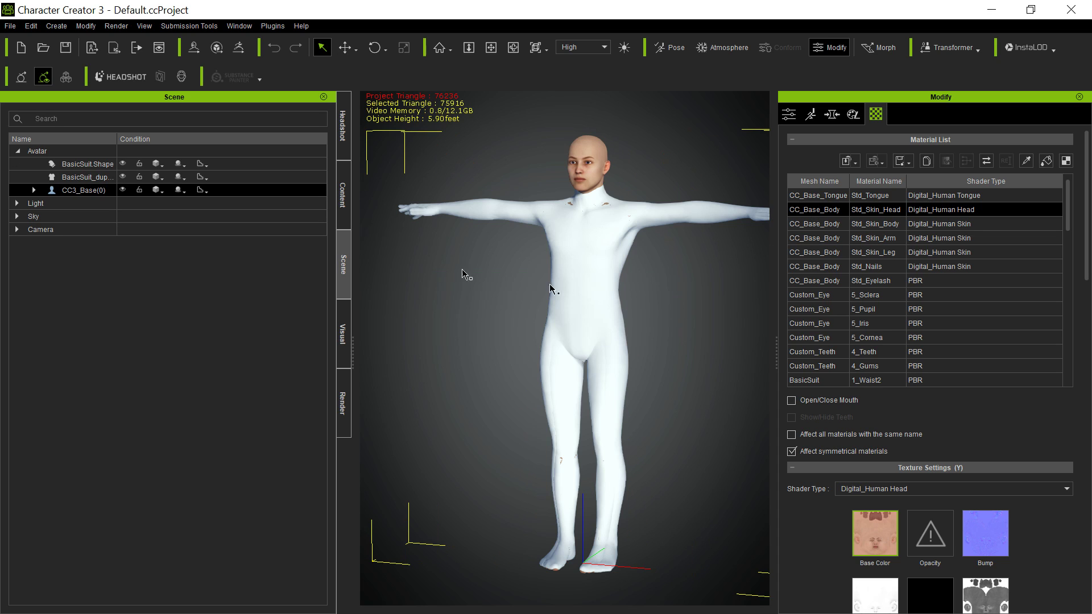
- Hide both imported suit layers, BasicSuit_dup_2 and BasicSuit.Shape, and show the bare avatar from the front
click(123, 176)
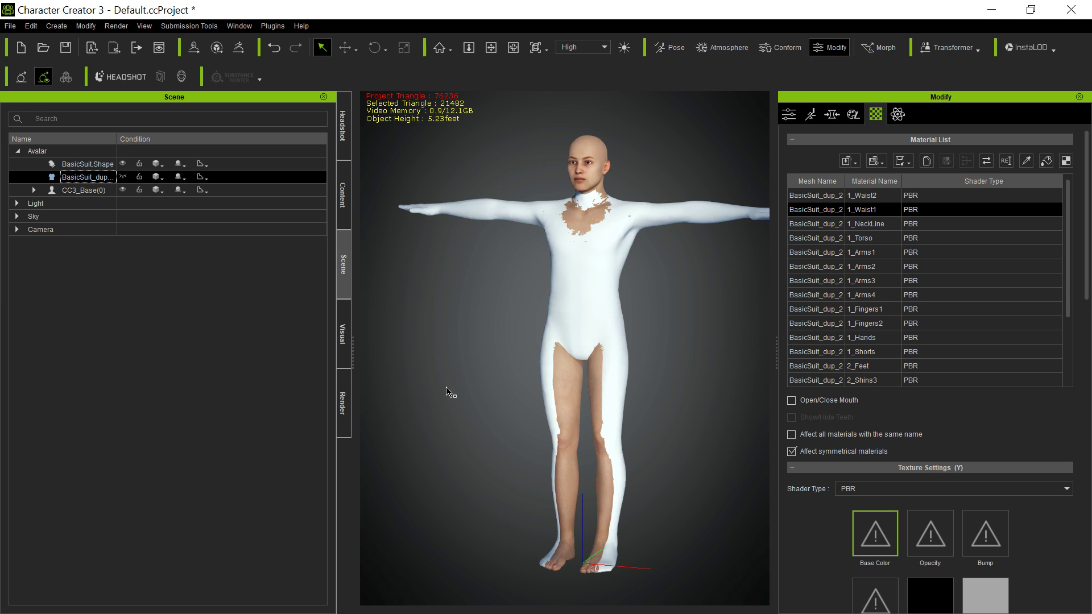
click(90, 193)
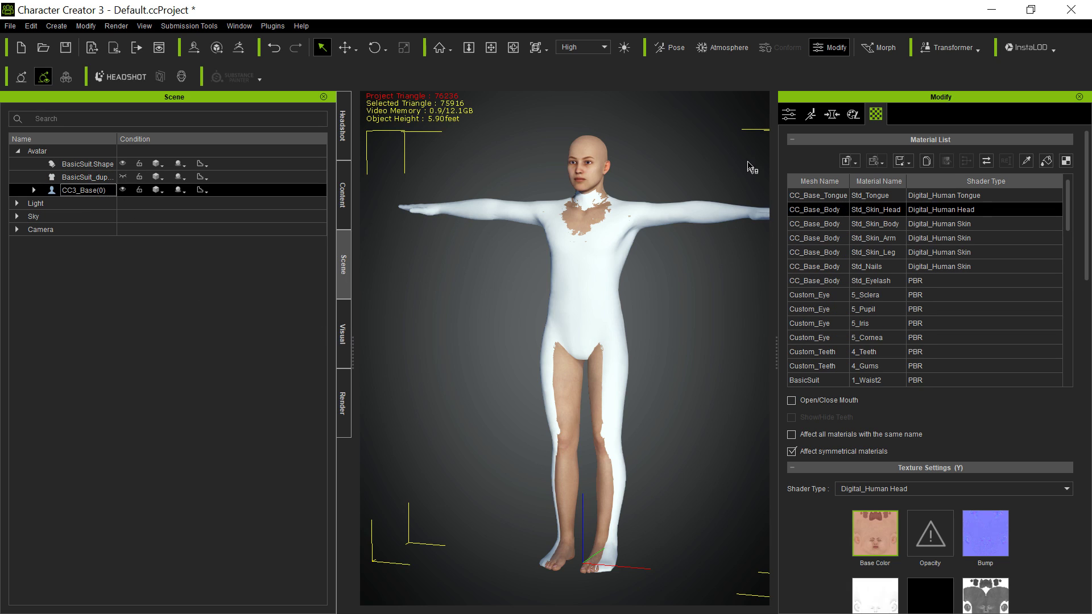
click(787, 115)
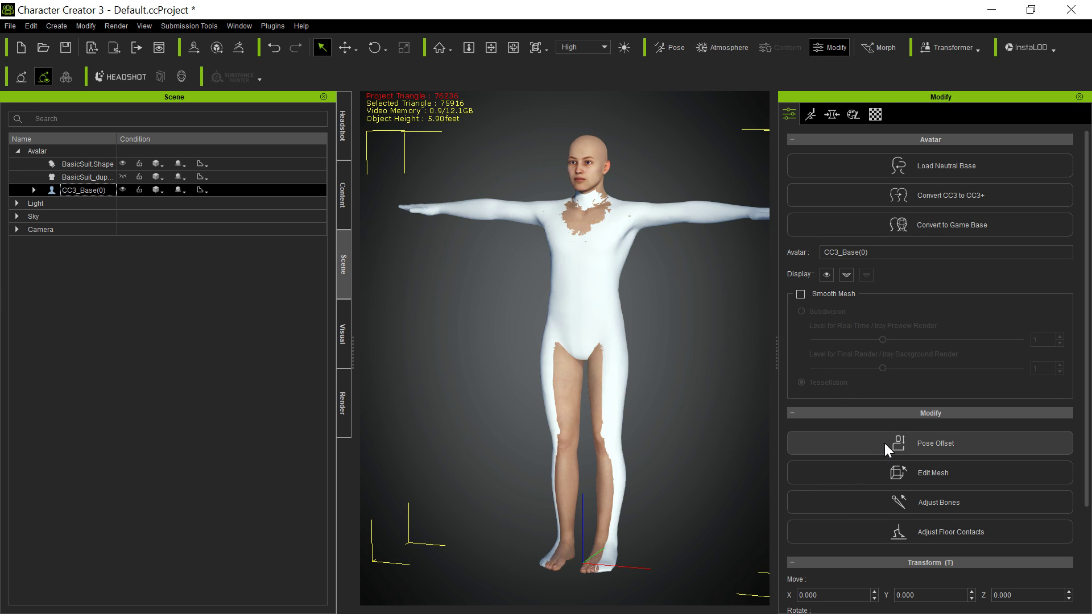
click(123, 163)
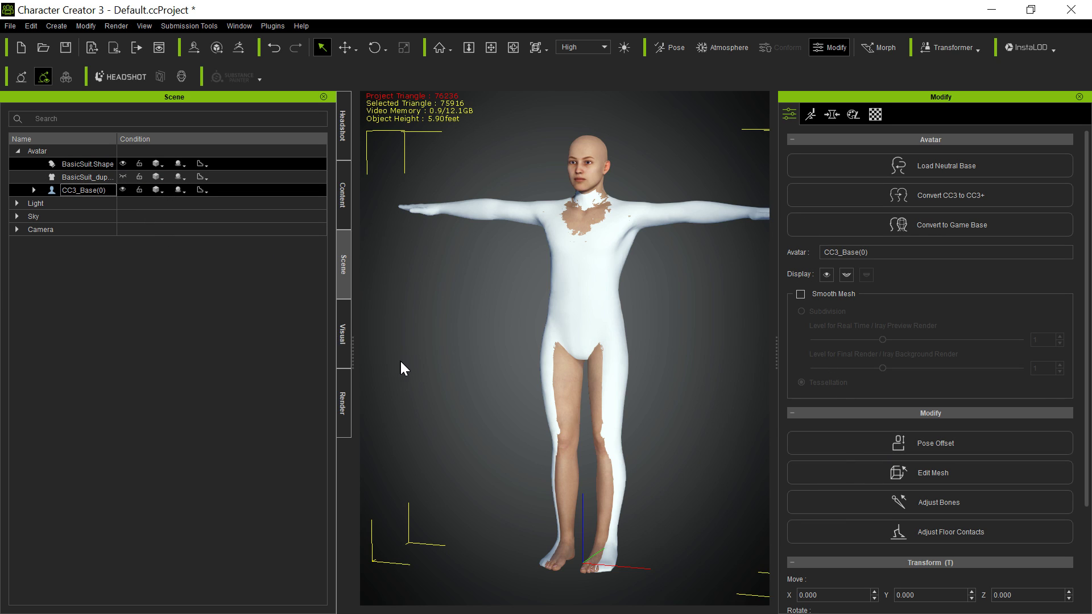
key(f)
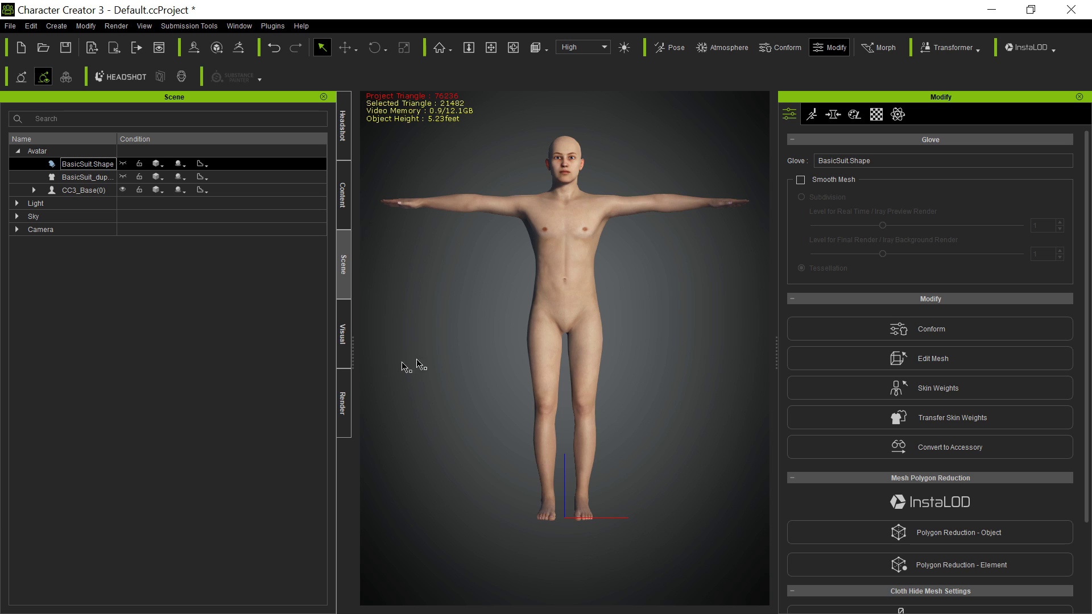
- Hide the arm, torso and leg faces of the BasicSuit.Shape glove layer with face-level mesh editing
click(920, 368)
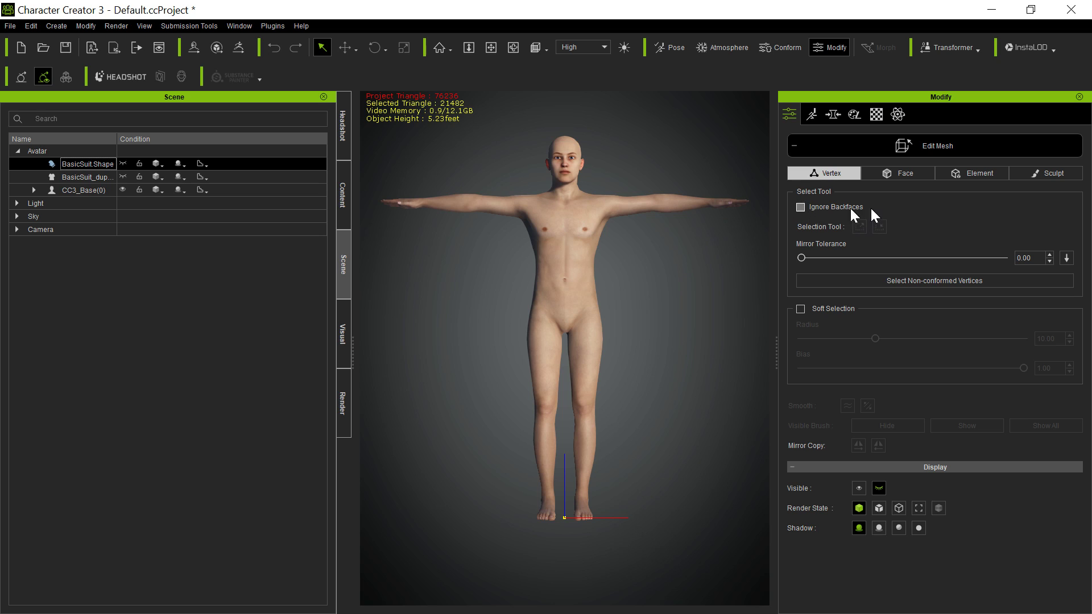
click(903, 172)
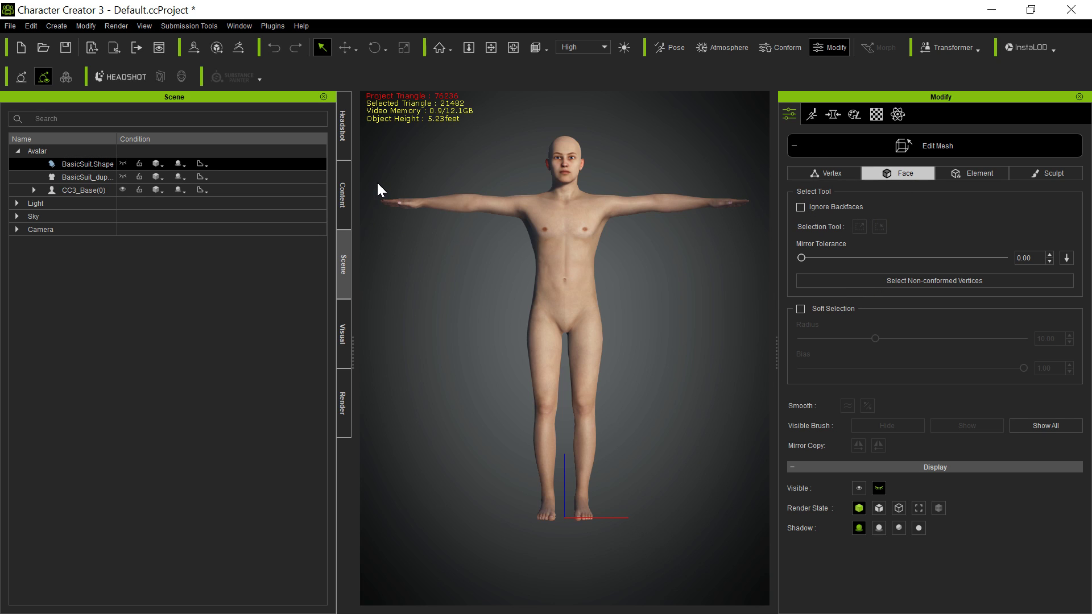
drag(377, 183, 541, 317)
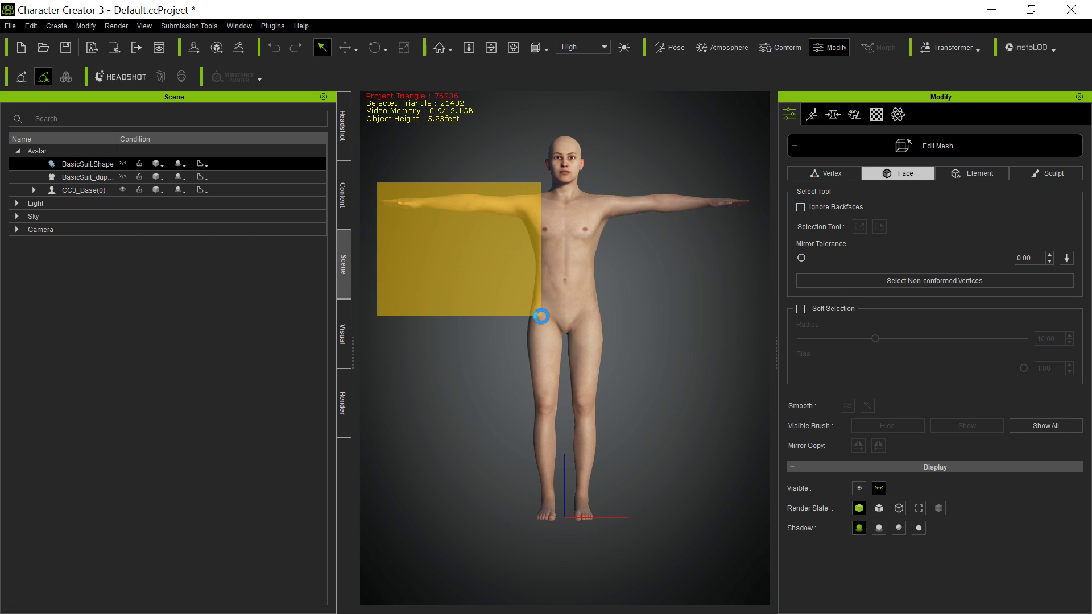
click(887, 426)
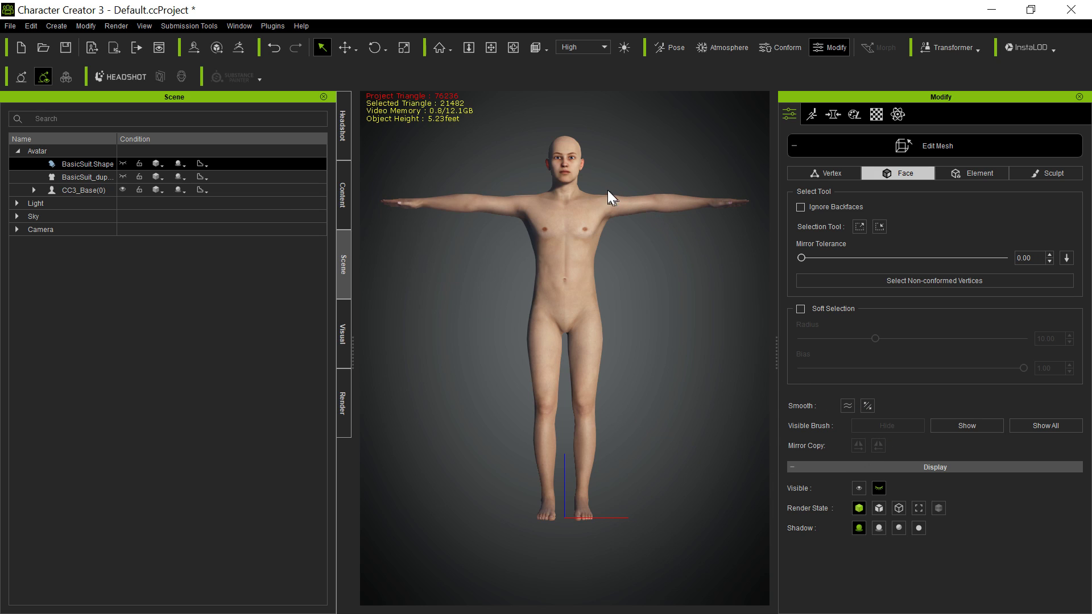
drag(593, 187, 762, 274)
click(888, 427)
drag(514, 220, 647, 561)
click(902, 423)
click(923, 143)
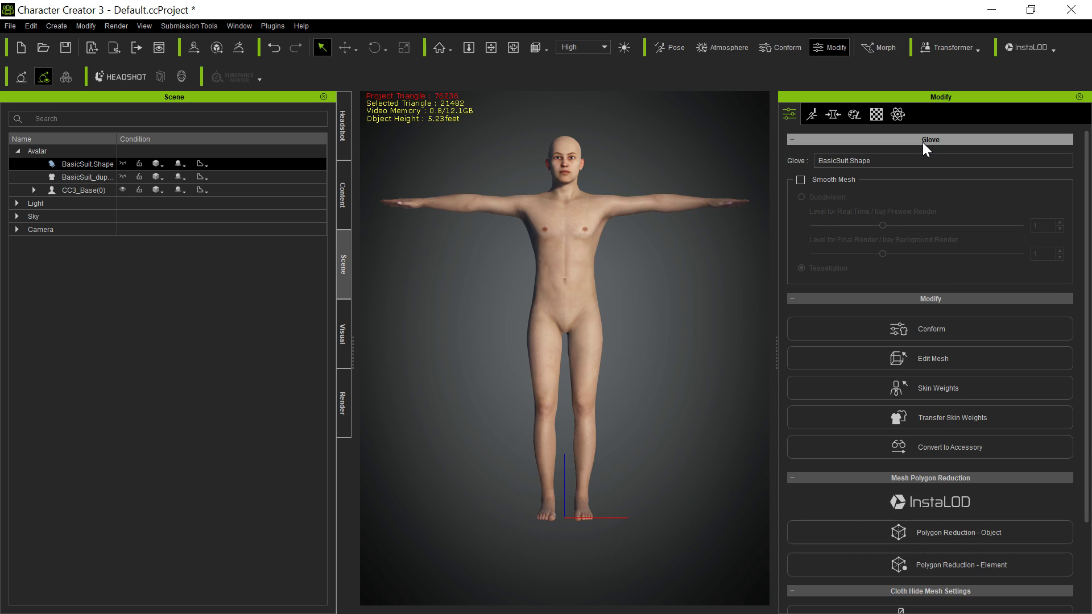
- Hide the CC3_Base(0) avatar's torso, leg and arm faces with face-level mesh editing, leaving the head and upper shoulders
click(104, 203)
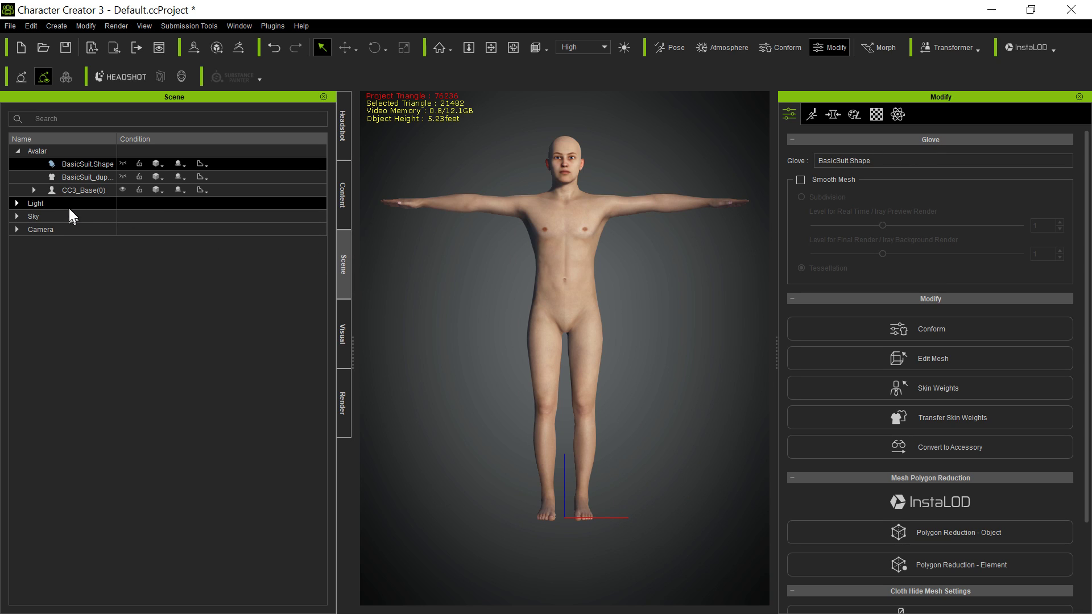
click(74, 191)
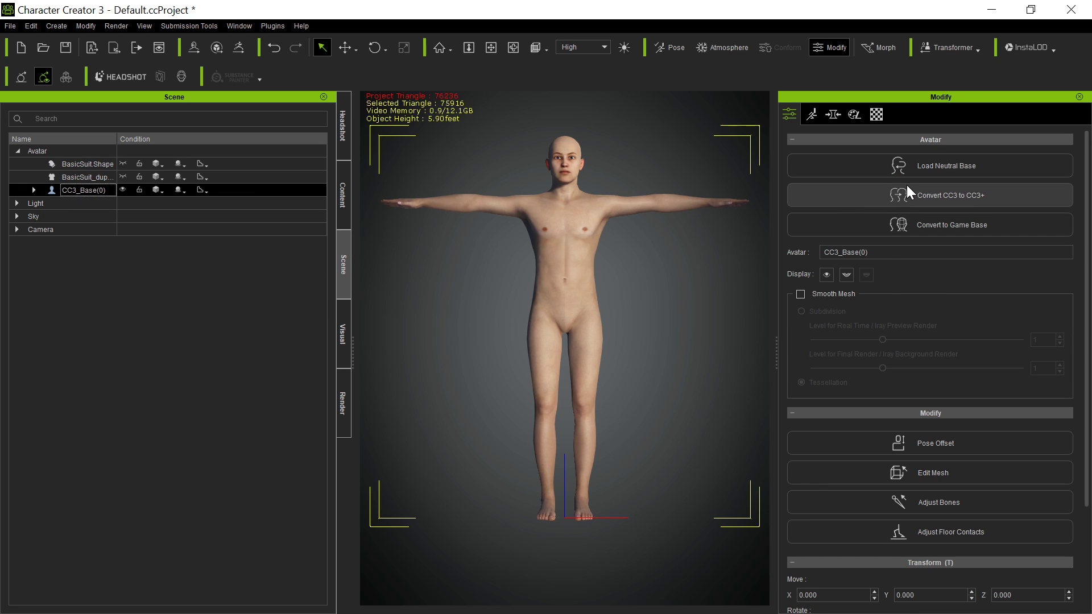
click(920, 468)
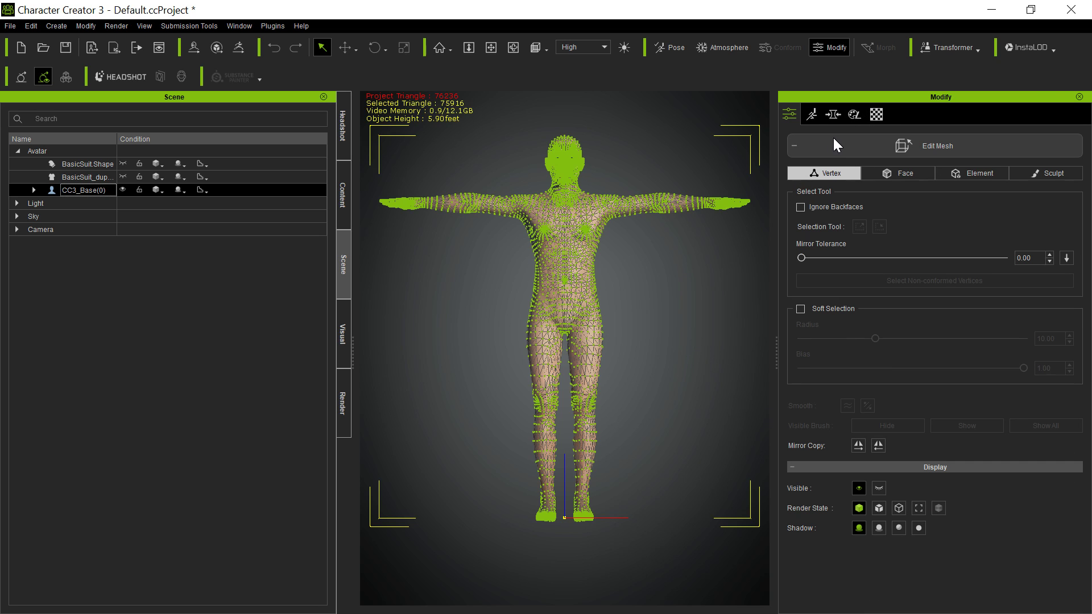
click(892, 173)
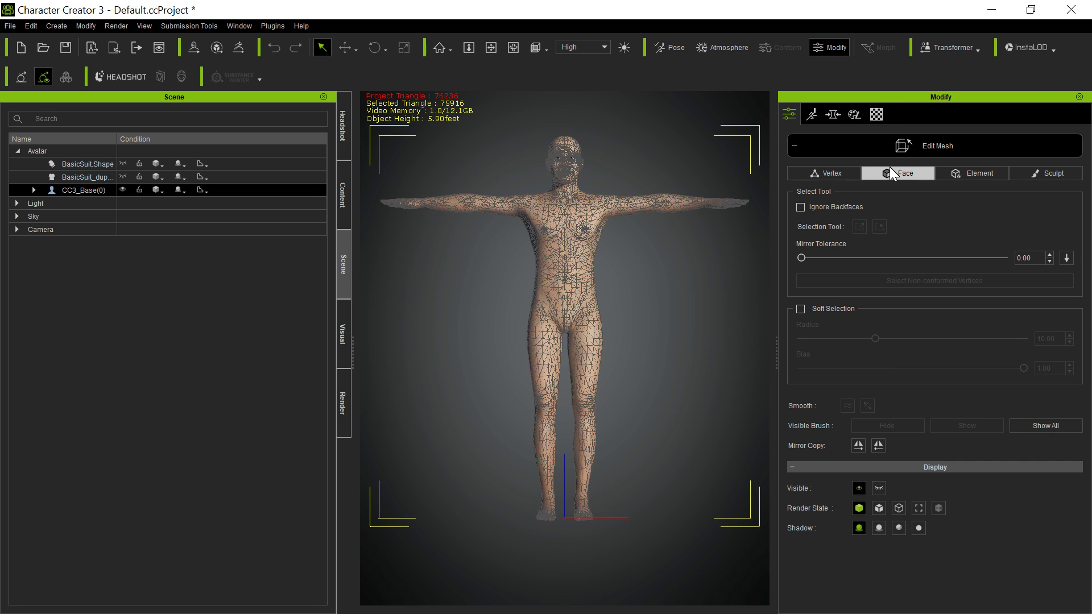
drag(522, 214, 637, 554)
click(894, 426)
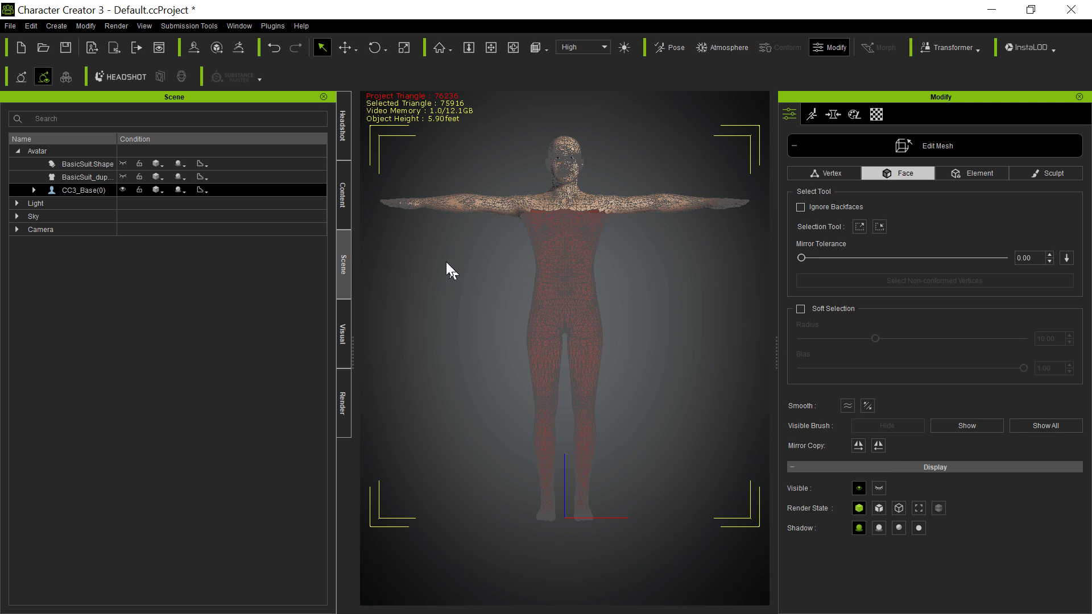
drag(373, 179, 529, 231)
click(903, 431)
drag(606, 183, 746, 307)
click(882, 423)
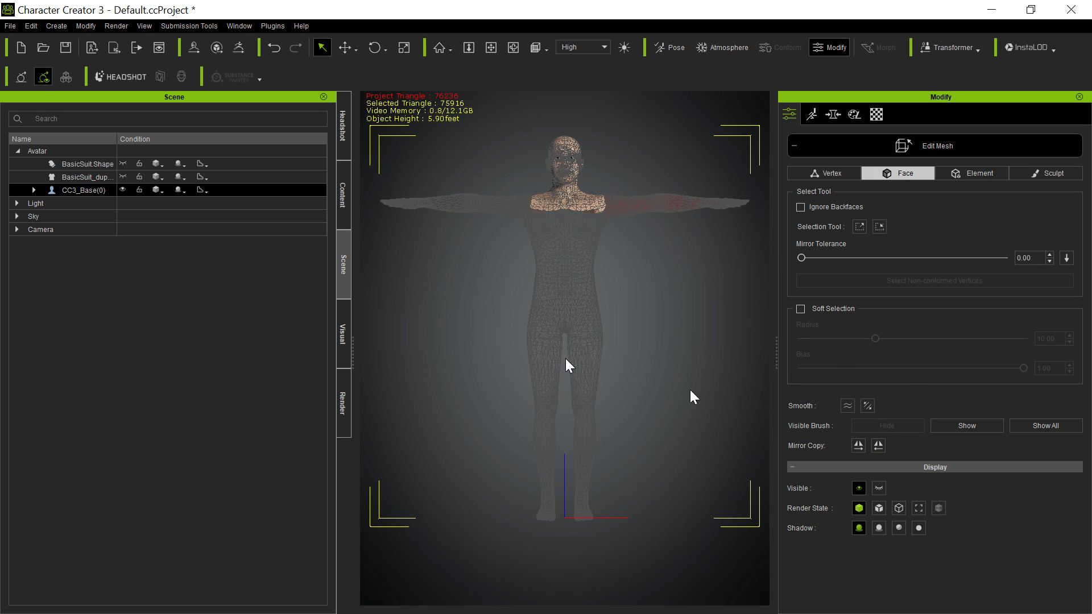
click(843, 146)
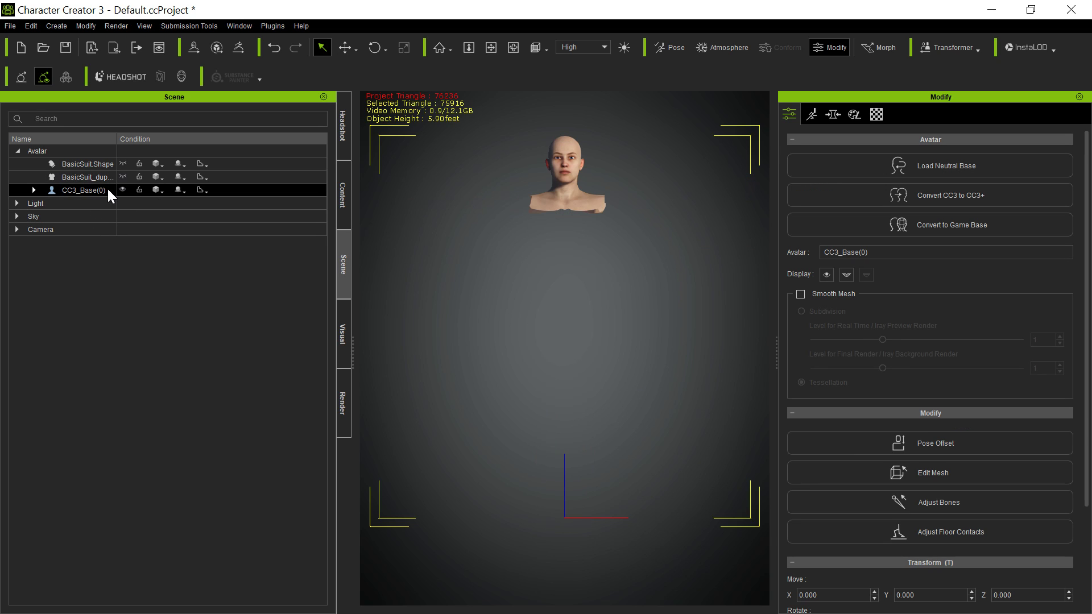
- Hide the CC3_Base(0) avatar and show only the BasicSuit.Shape glove layer
click(123, 189)
click(123, 177)
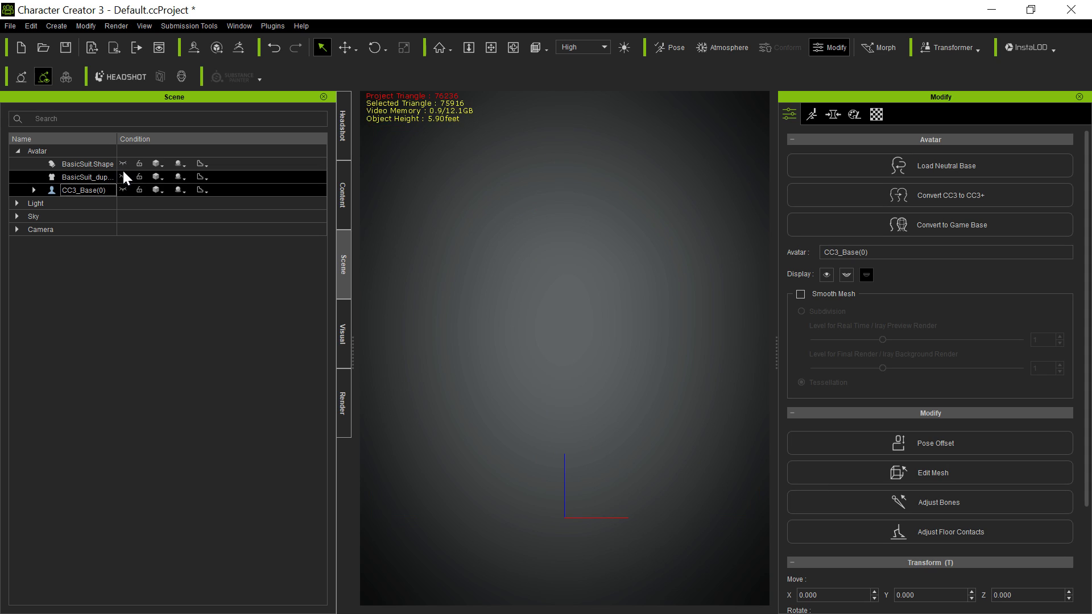
click(122, 164)
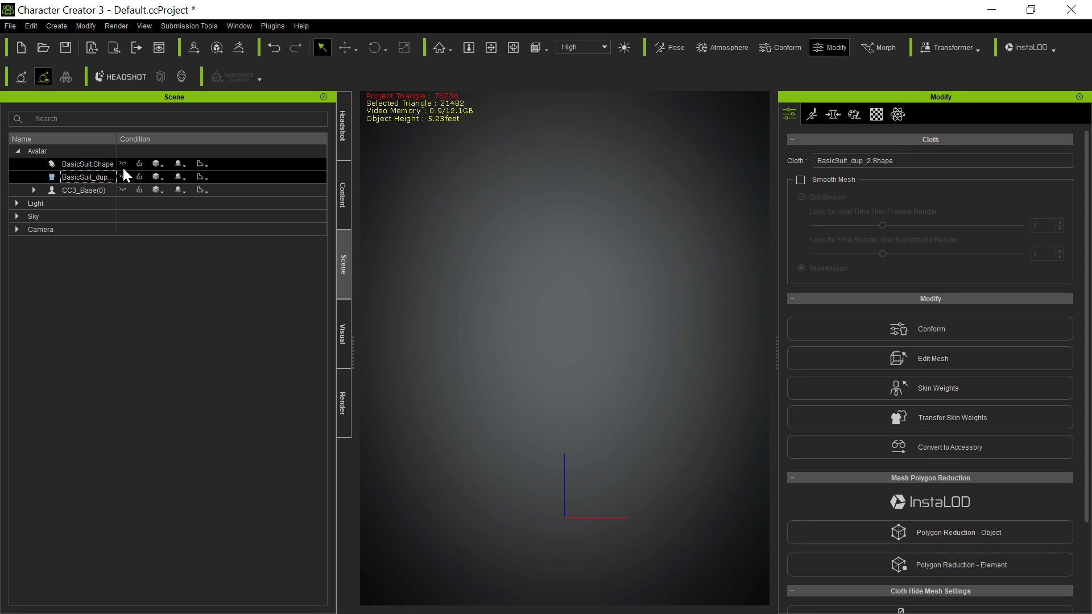
click(121, 164)
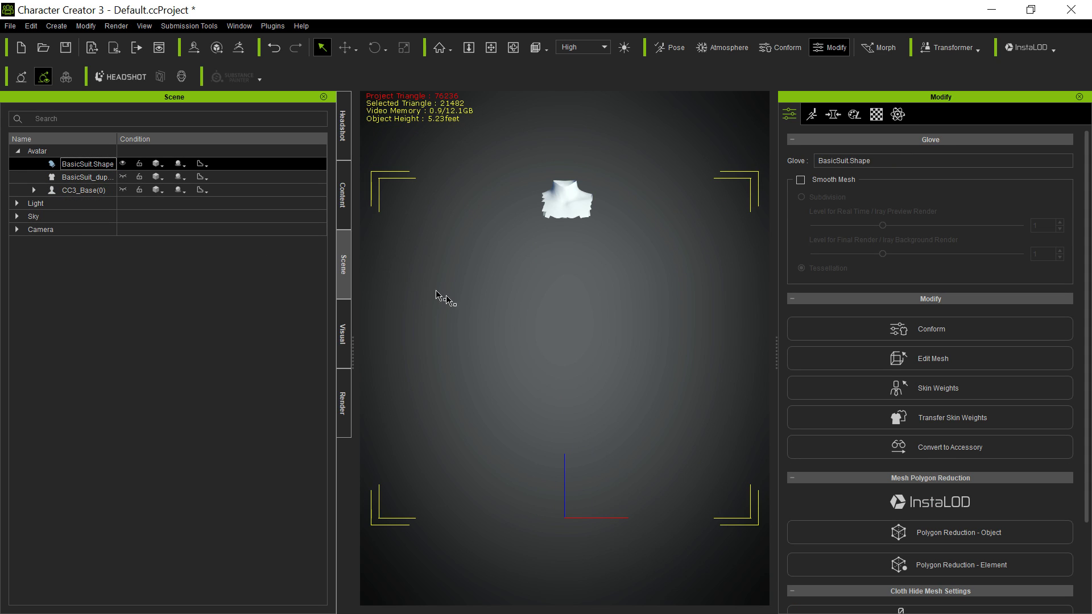
- Unhide all hidden faces of the BasicSuit.Shape glove layer with face-level mesh editing and finish the edit
click(930, 367)
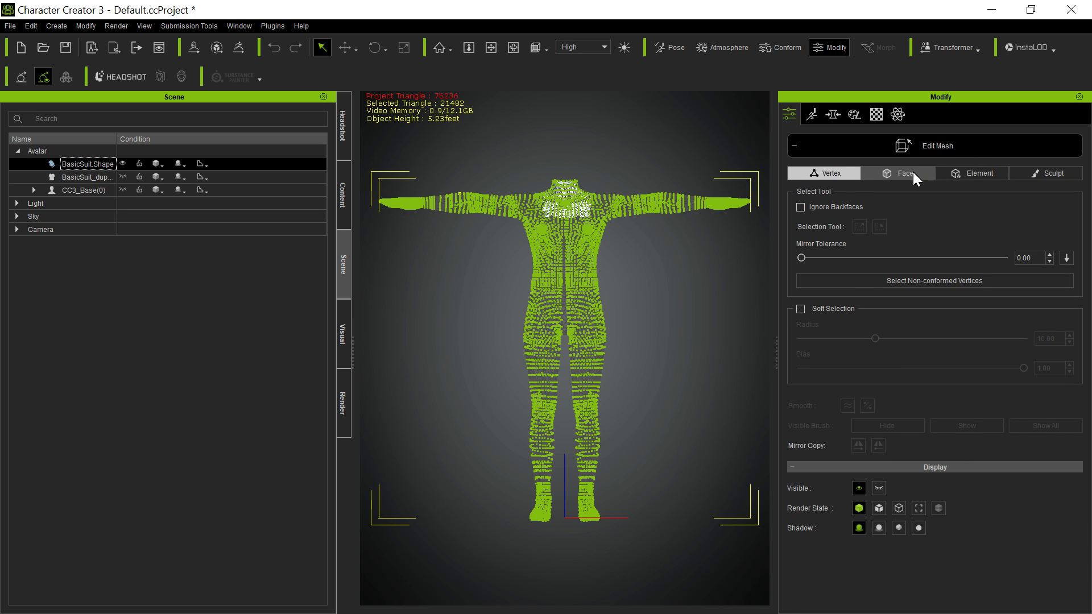
click(913, 172)
click(347, 150)
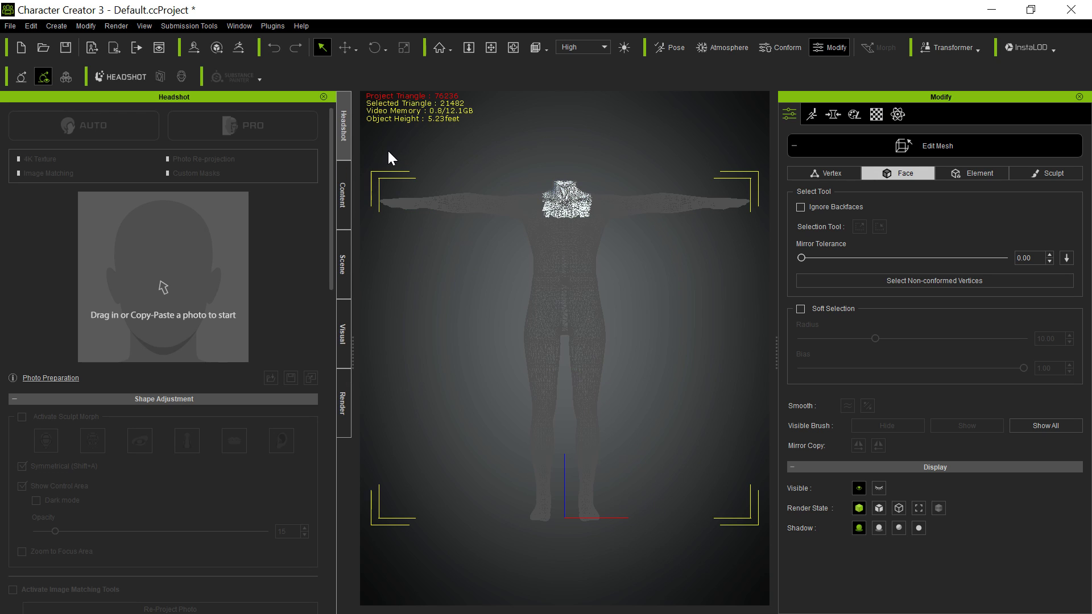
drag(387, 149, 758, 496)
drag(371, 159, 768, 522)
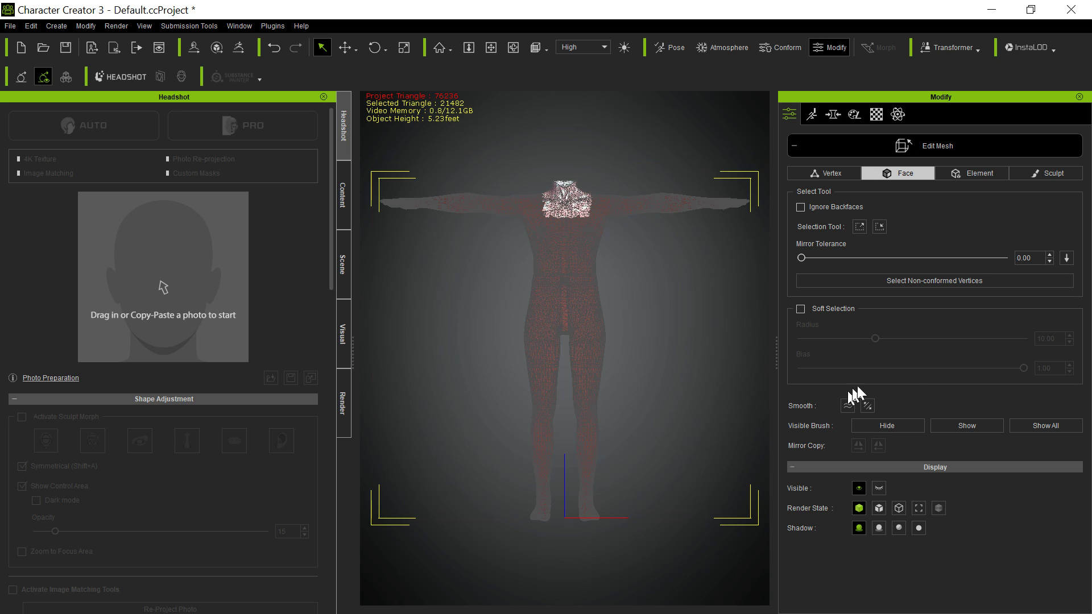
click(961, 427)
click(914, 140)
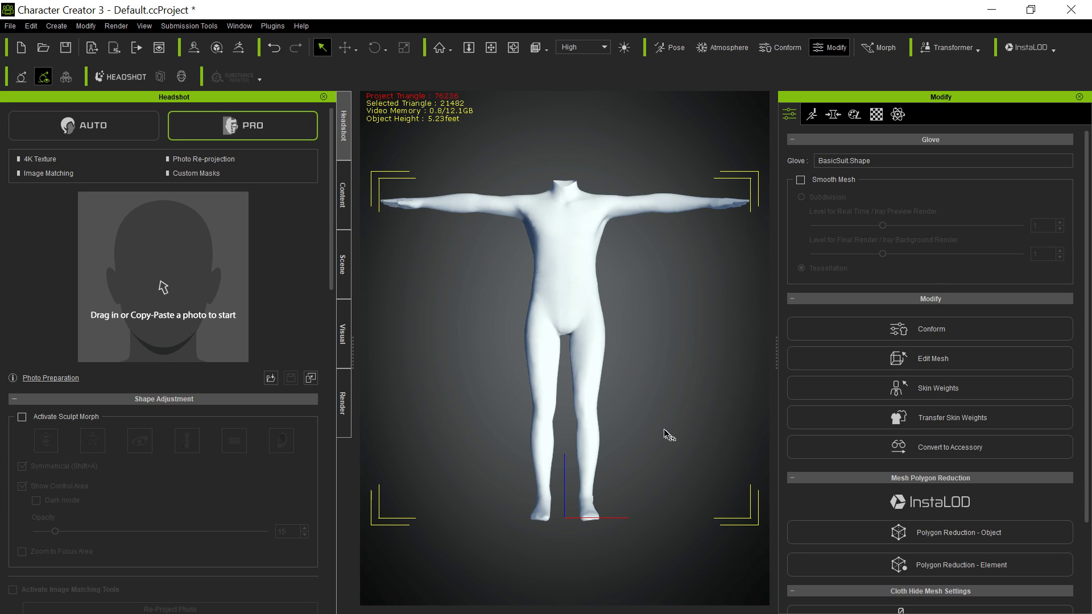
- Open the material list of the BasicSuit.Shape glove layer and collapse its texture settings to reach the material settings
click(343, 264)
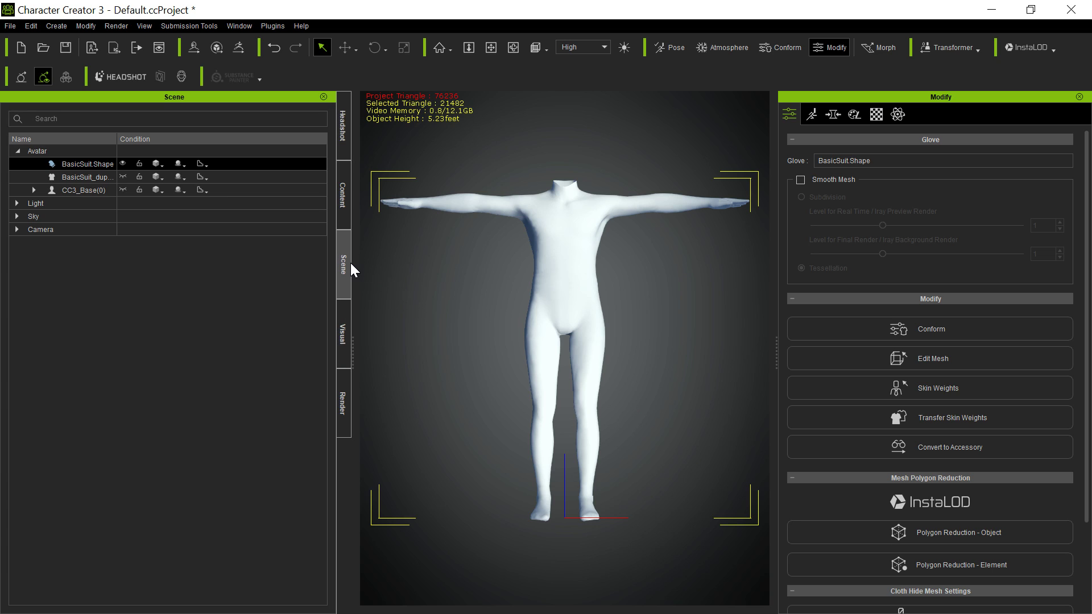
click(876, 114)
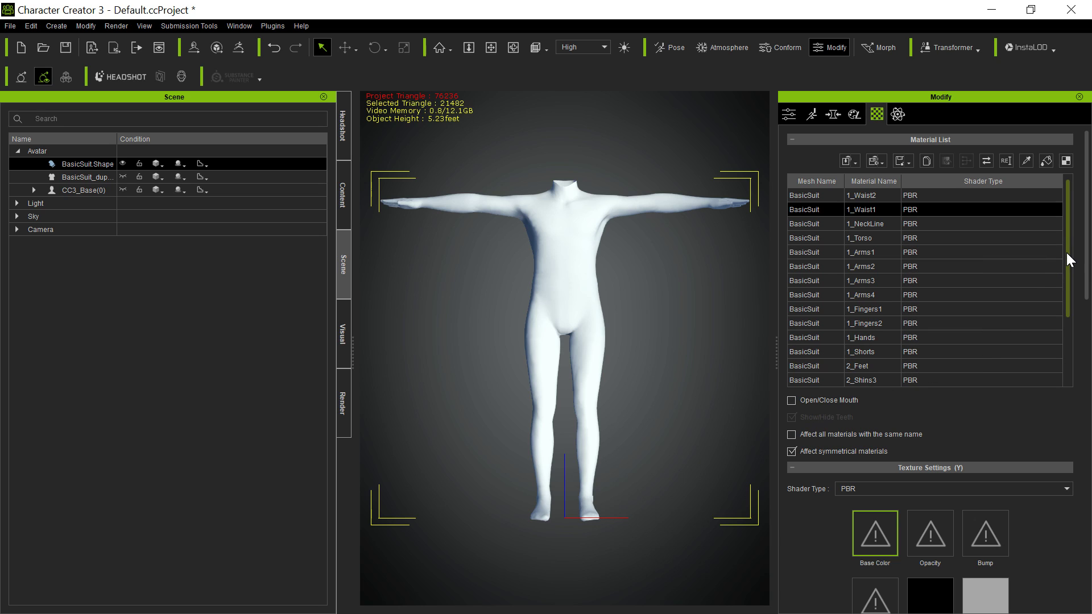
mouse_move(1067, 253)
mouse_down()
mouse_move(1070, 348)
mouse_move(1063, 245)
mouse_up()
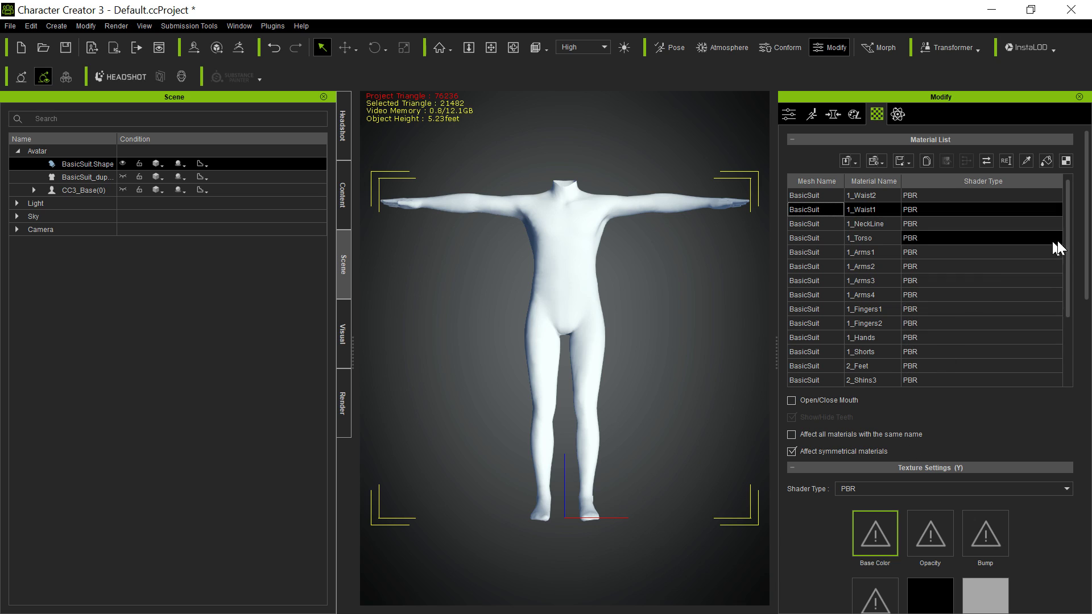
scroll(935, 309, down, 4)
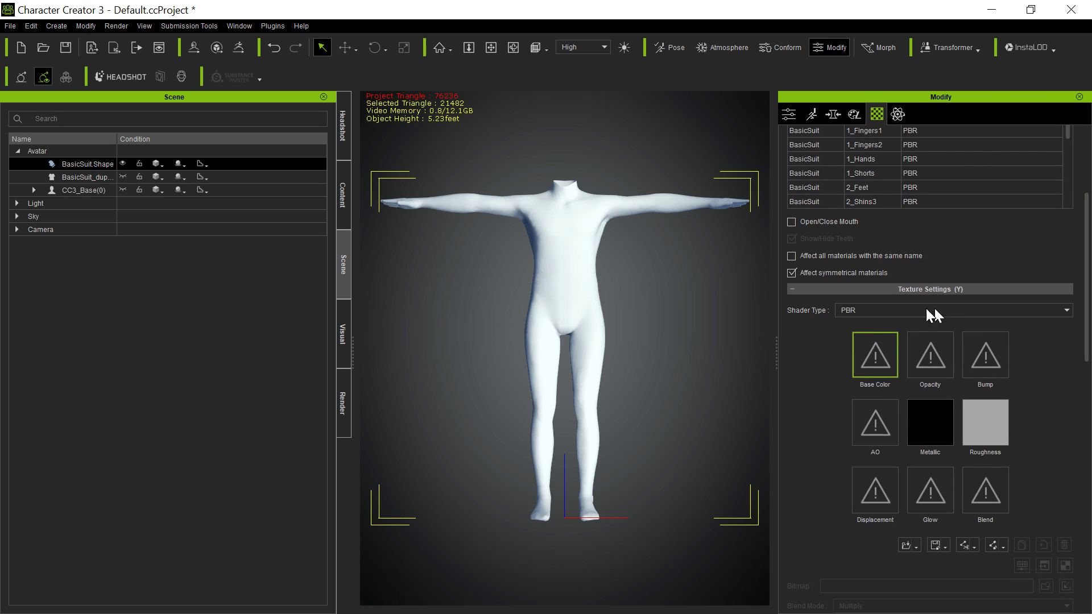
click(799, 291)
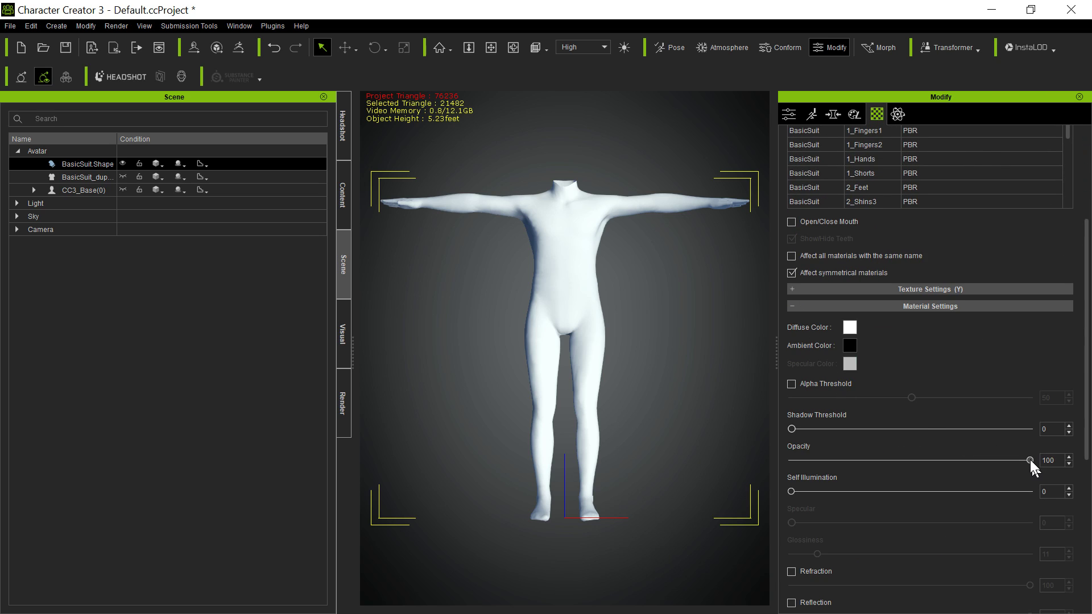
- Try the opacity adjustment on the 1_Waist1 and 1_Waist2 materials and return each to 100
mouse_move(1030, 460)
mouse_down()
mouse_move(765, 463)
mouse_move(1031, 460)
mouse_up()
scroll(951, 220, up, 3)
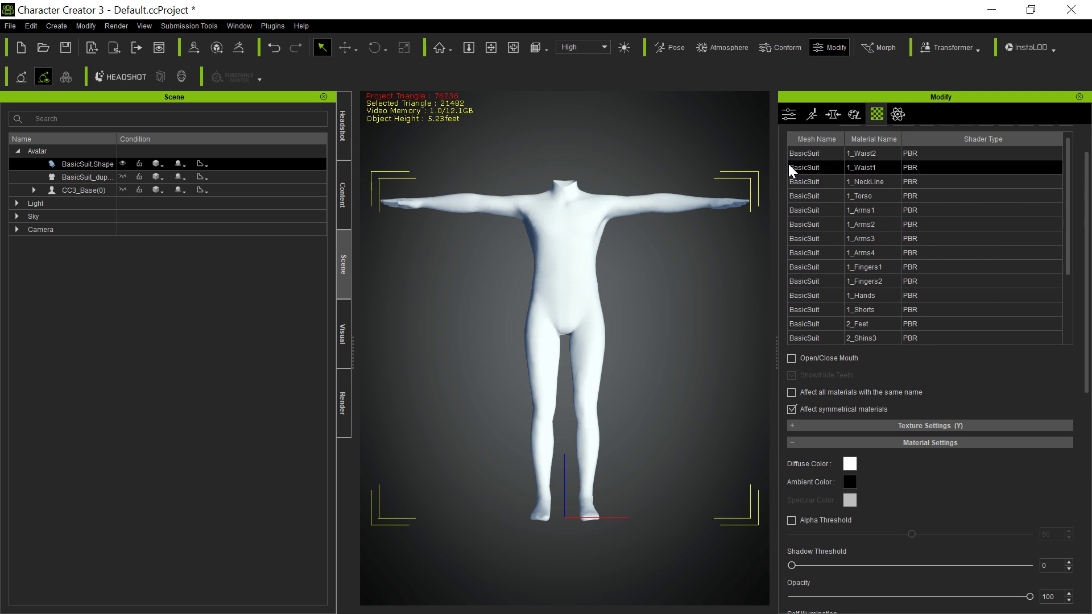
click(808, 153)
scroll(937, 489, down, 3)
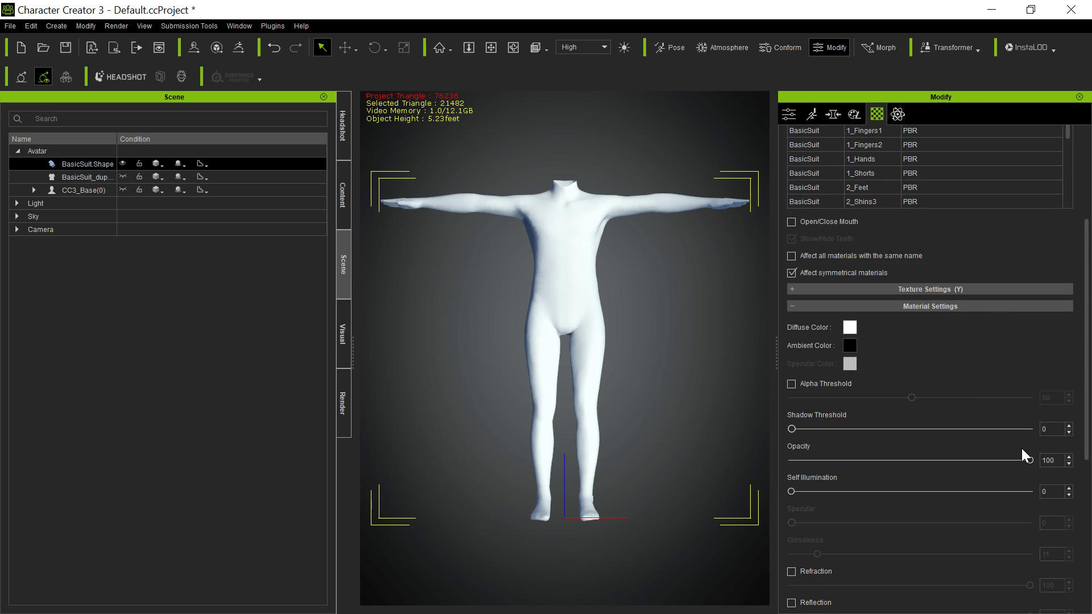
mouse_move(1030, 460)
mouse_down()
mouse_move(784, 489)
mouse_move(1031, 460)
mouse_up()
- Set the diffuse color of the 1_Waist1 and 1_Waist2 materials to orange
scroll(973, 246, up, 4)
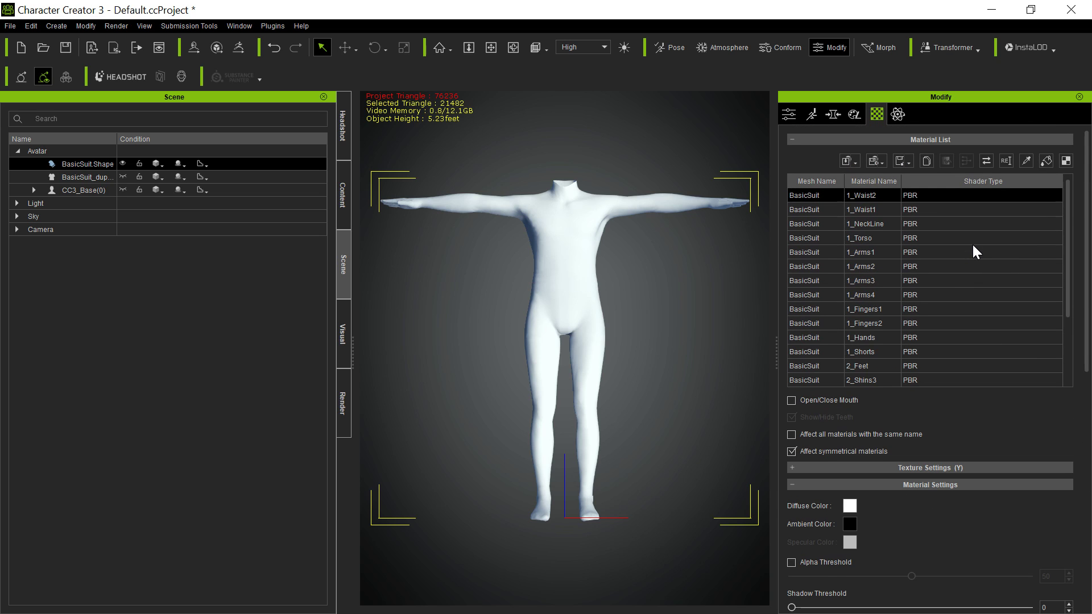
ctrl+click(794, 206)
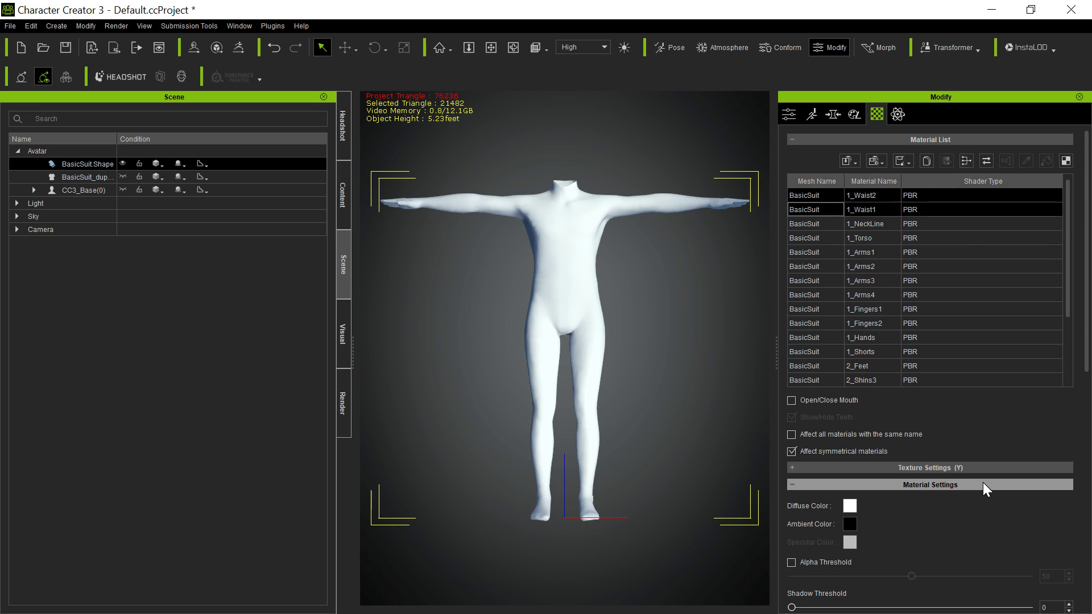
scroll(967, 472, down, 1)
click(848, 473)
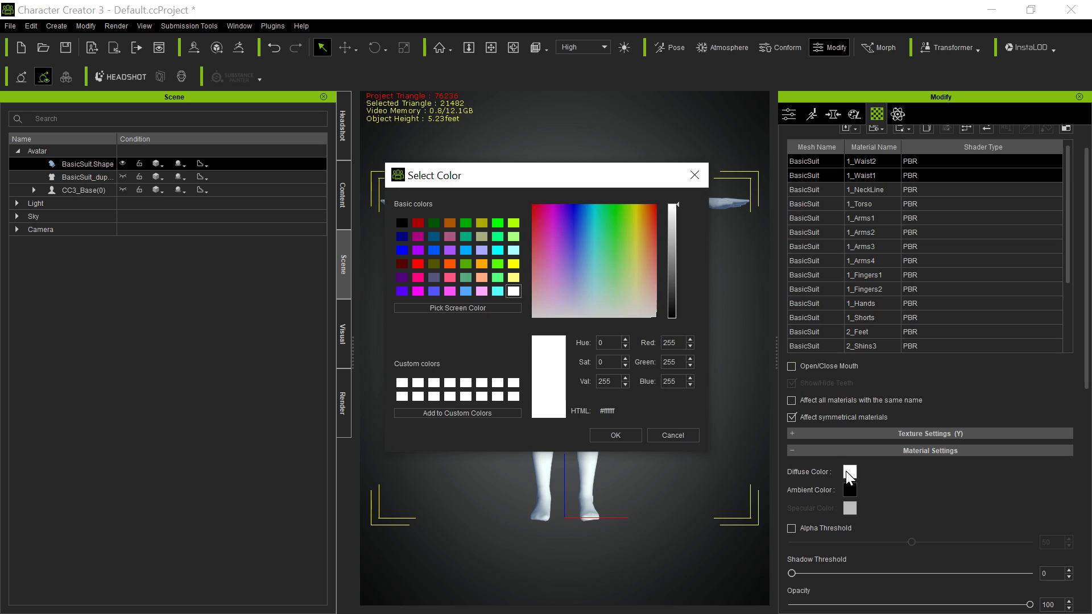
click(481, 264)
click(616, 435)
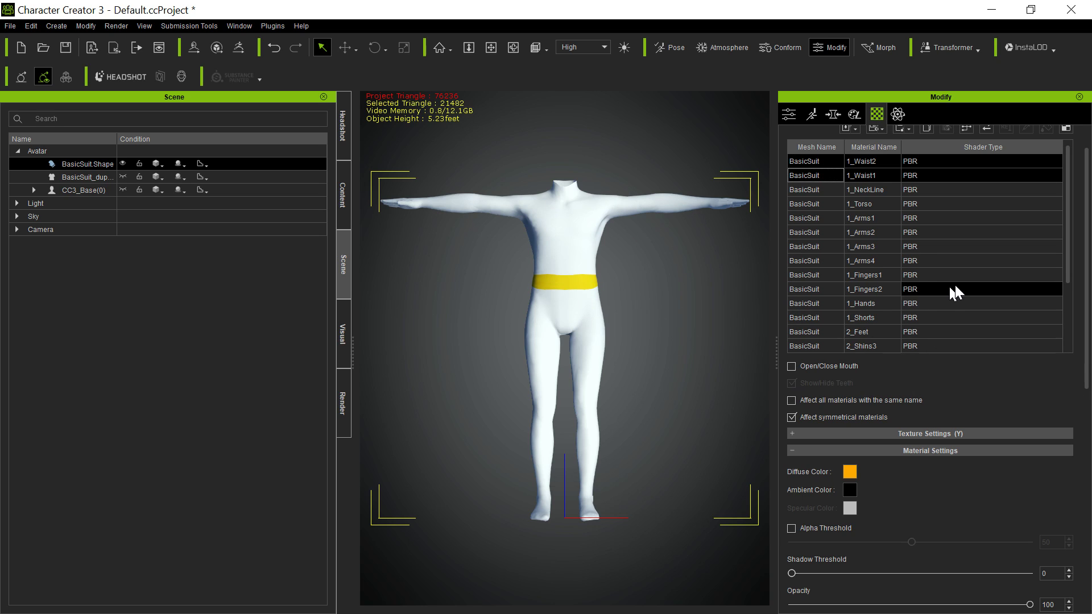
- Rename the BasicSuit.Shape layer in the scene as Gloves
click(62, 163)
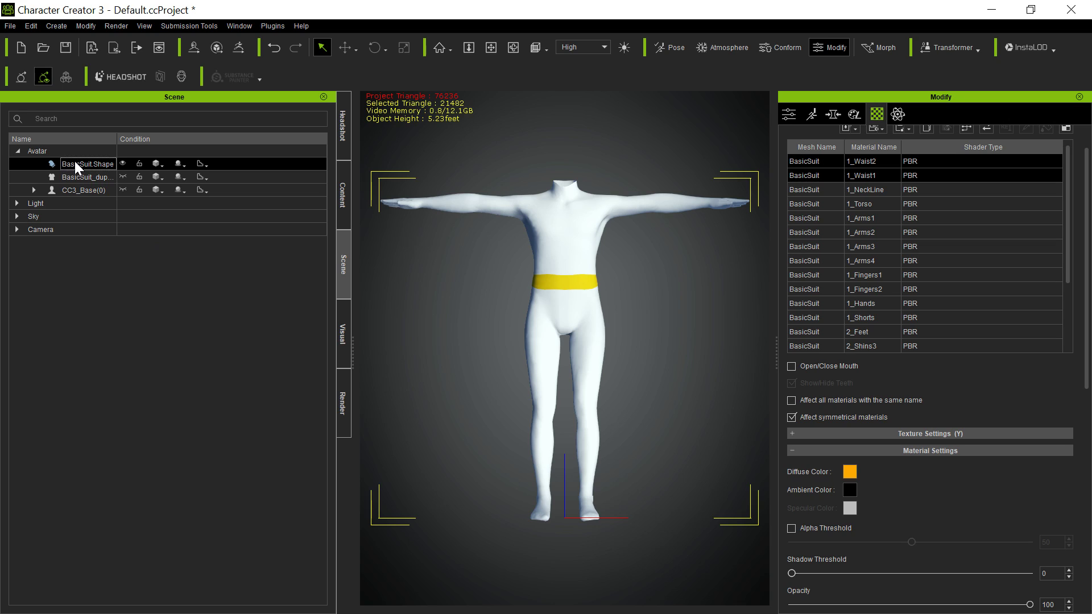
click(75, 163)
text(Gloves)
key(Return)
- Set the opacity of the Gloves layer's waist, neckline, torso, shorts, feet, shin, knee and thigh materials to 0
ctrl+click(827, 189)
ctrl+click(817, 206)
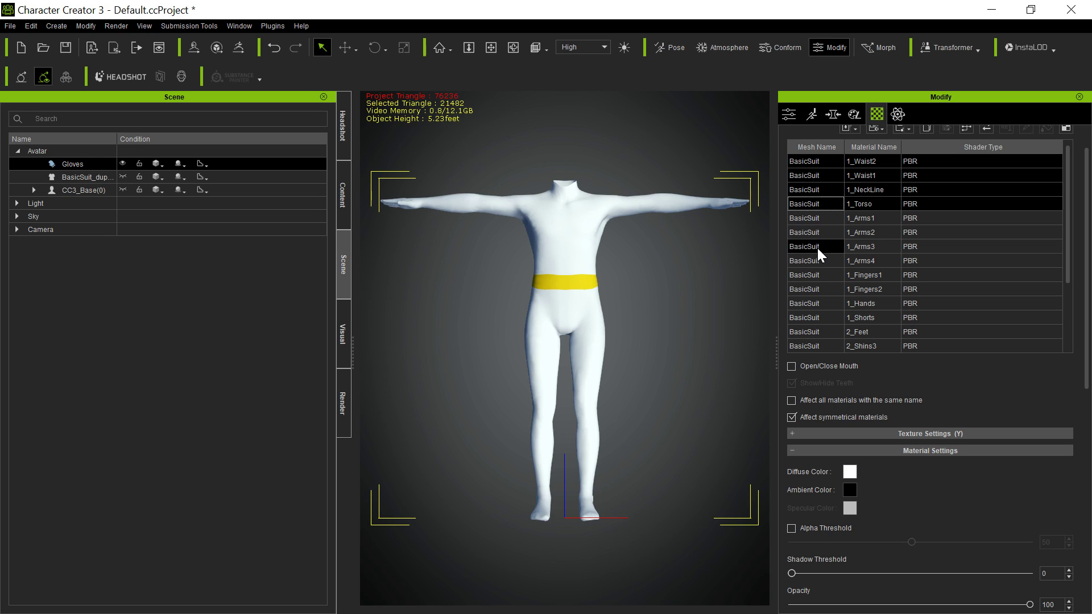
ctrl+click(810, 316)
ctrl+click(812, 337)
ctrl+click(811, 344)
scroll(819, 335, down, 5)
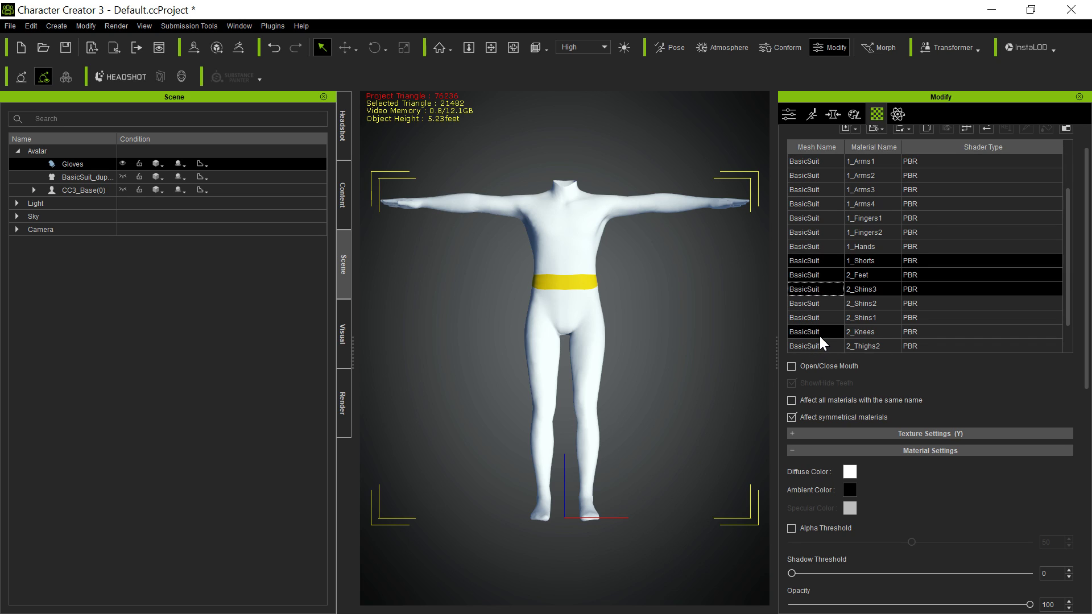
ctrl+click(804, 254)
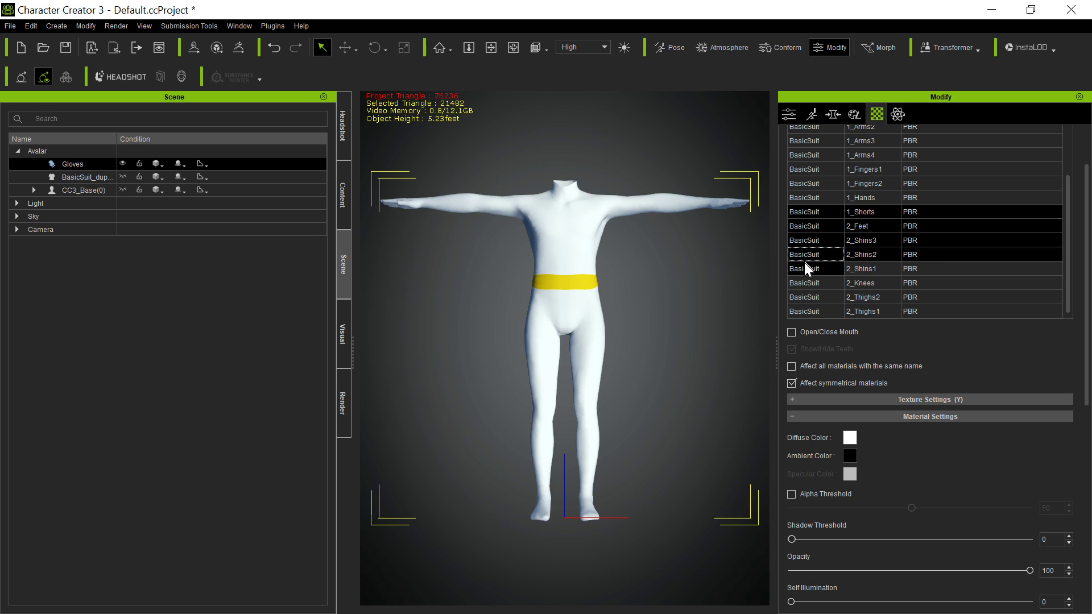
ctrl+click(807, 276)
ctrl+click(806, 282)
ctrl+click(807, 297)
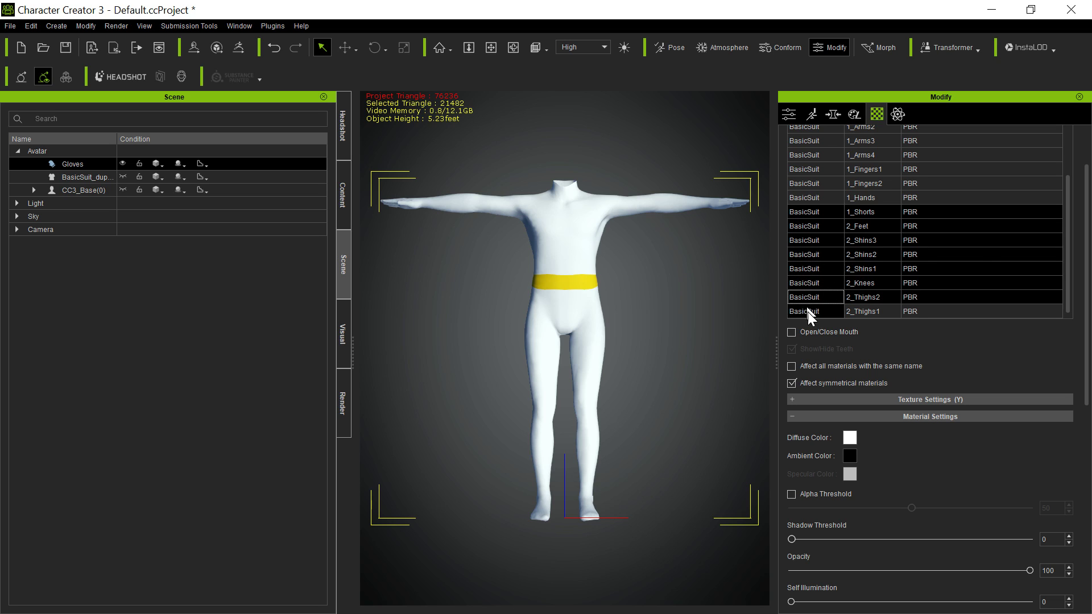
ctrl+click(808, 312)
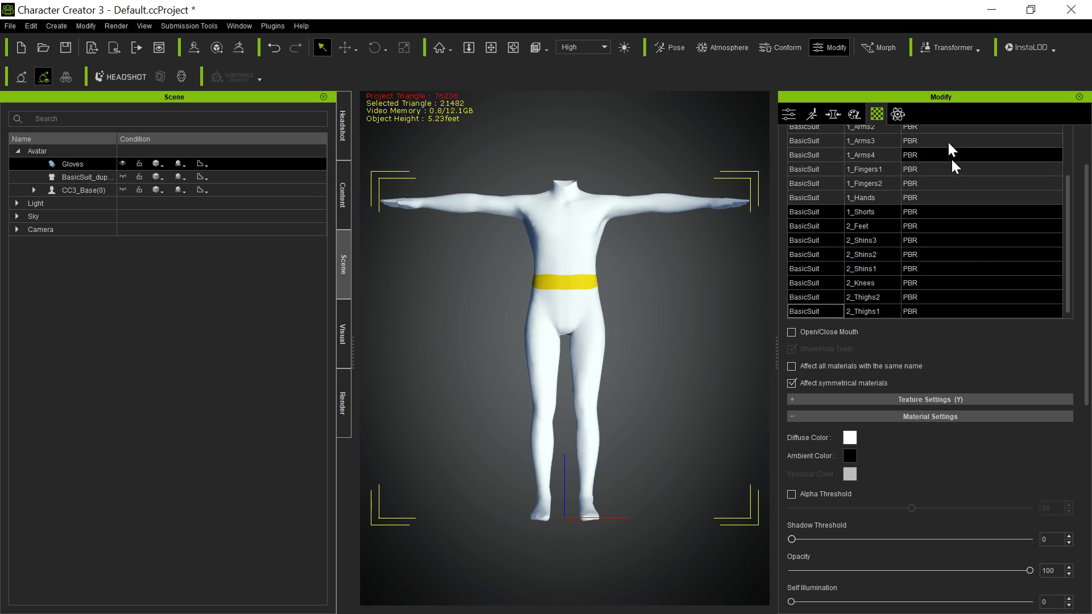
scroll(944, 162, up, 5)
scroll(944, 162, up, 1)
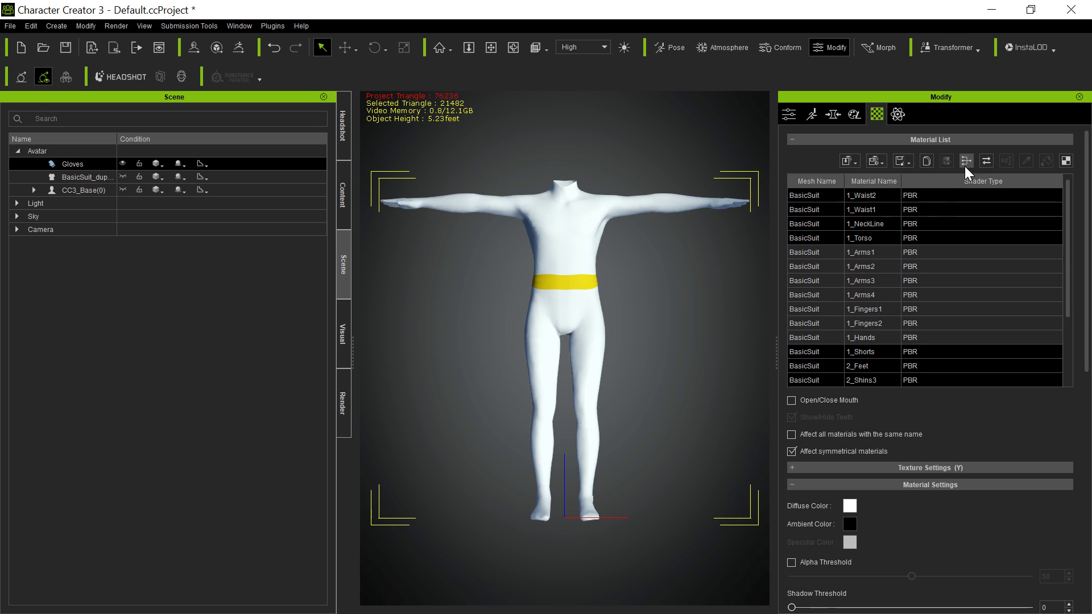
click(965, 164)
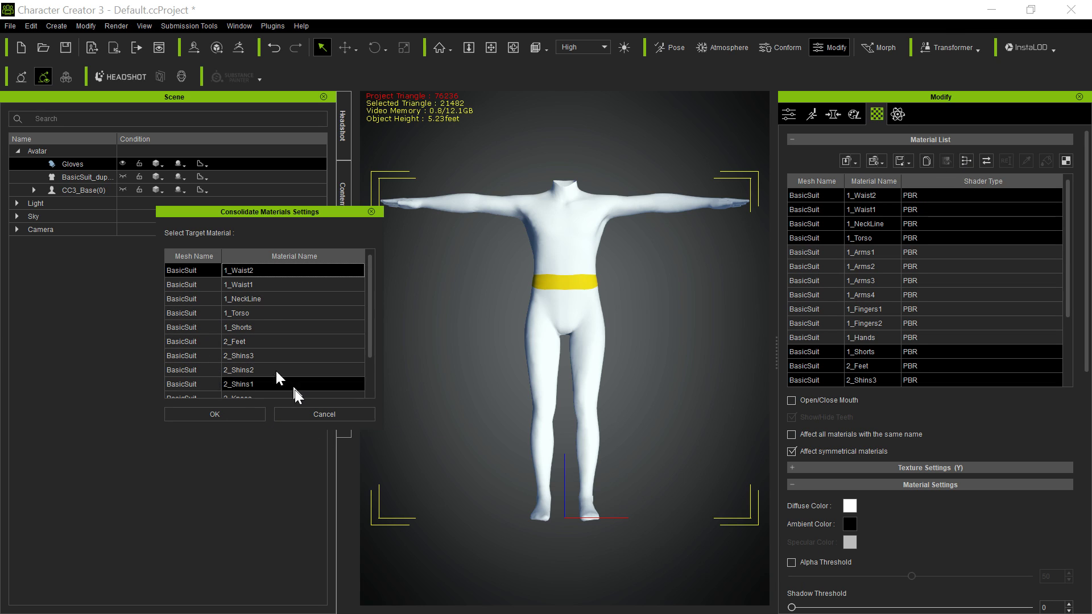
click(333, 414)
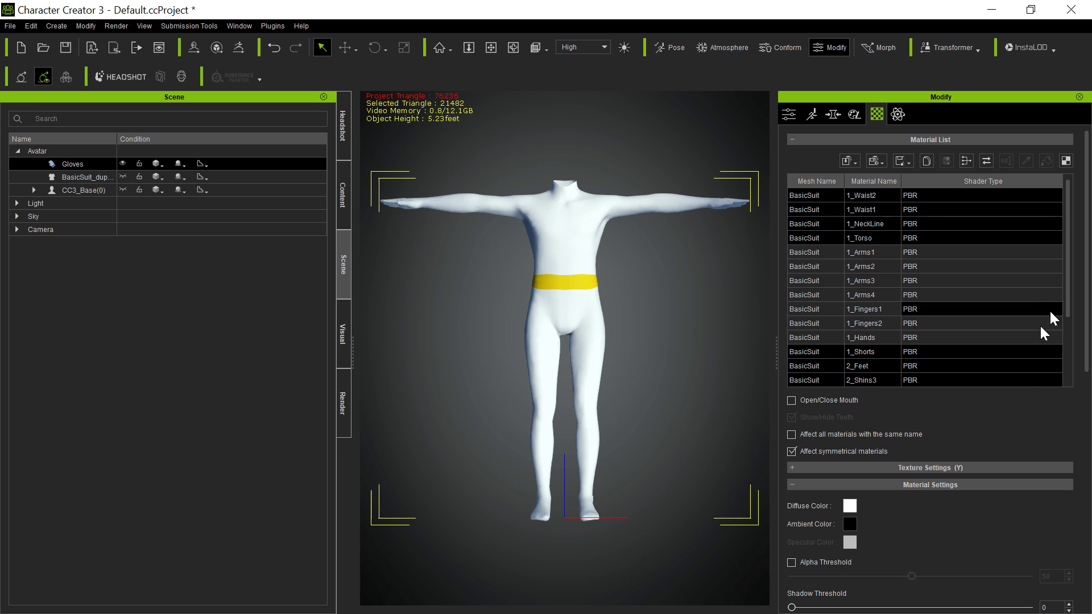
scroll(1050, 374, down, 8)
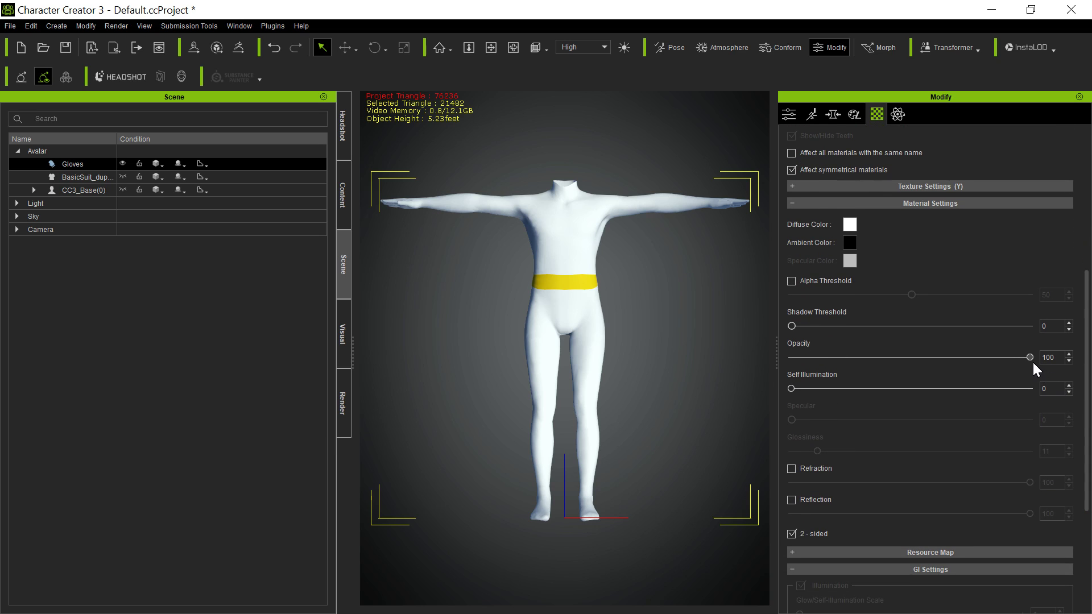
drag(1029, 357, 733, 405)
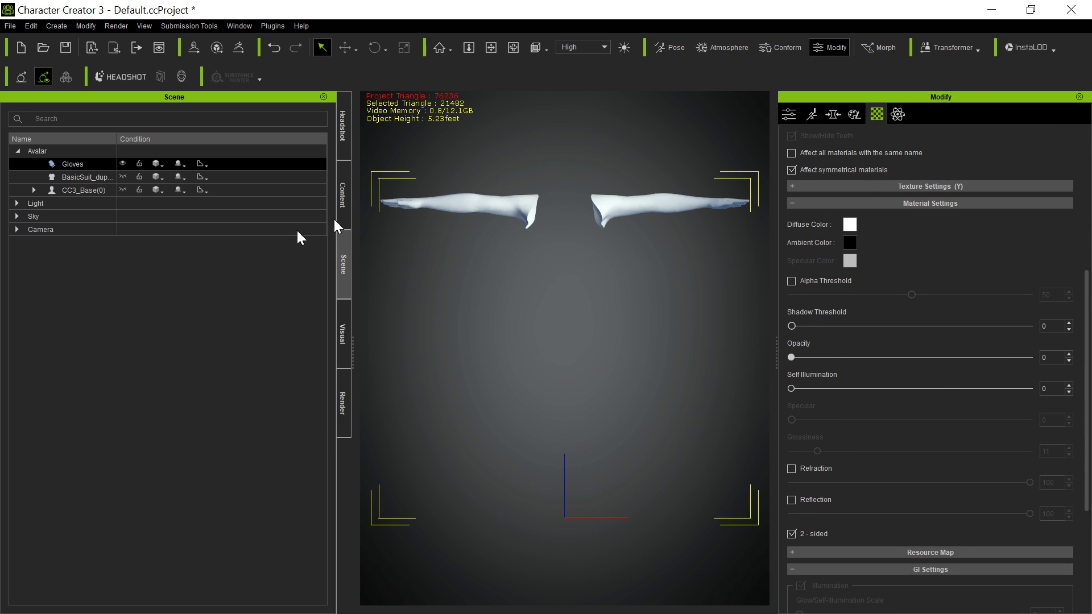
- Set the opacity of the Gloves layer's 1_Arms1 material to 0
scroll(1029, 323, up, 7)
scroll(1030, 323, up, 1)
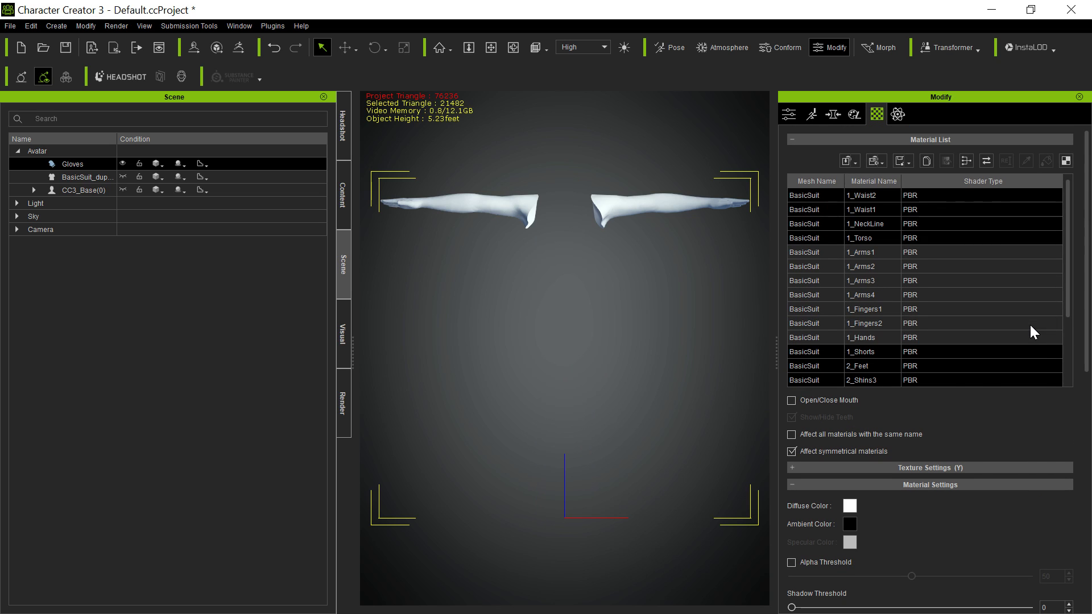
click(804, 257)
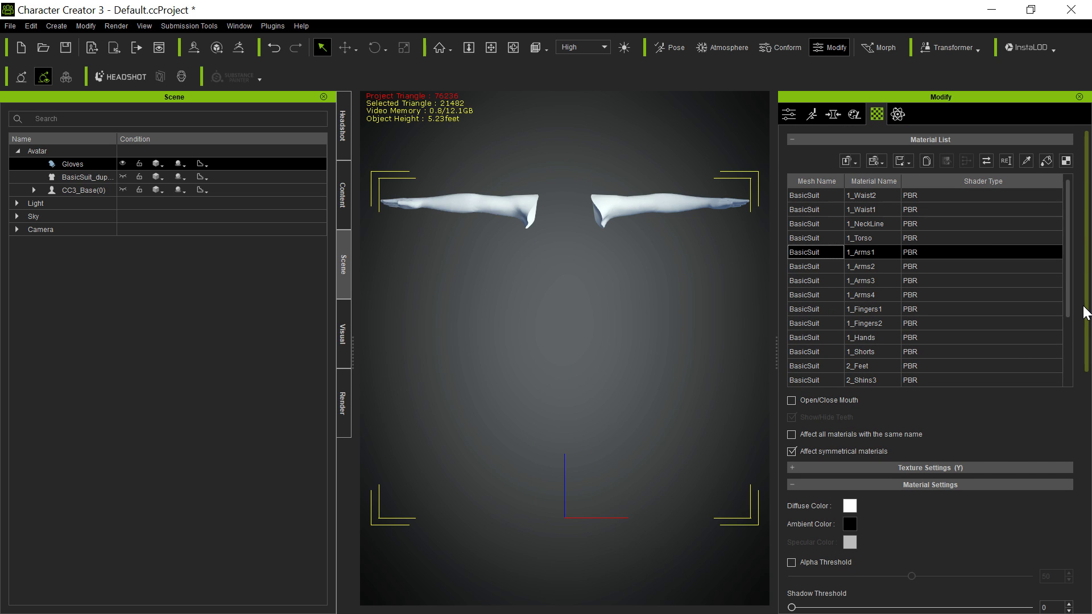
drag(1084, 314, 1088, 416)
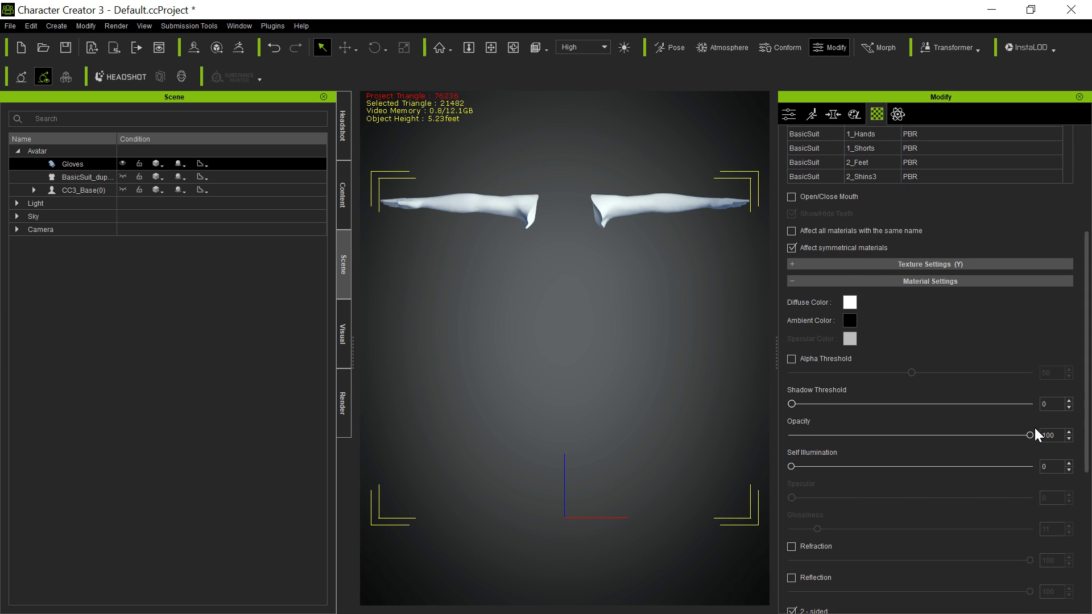
drag(1029, 438, 743, 477)
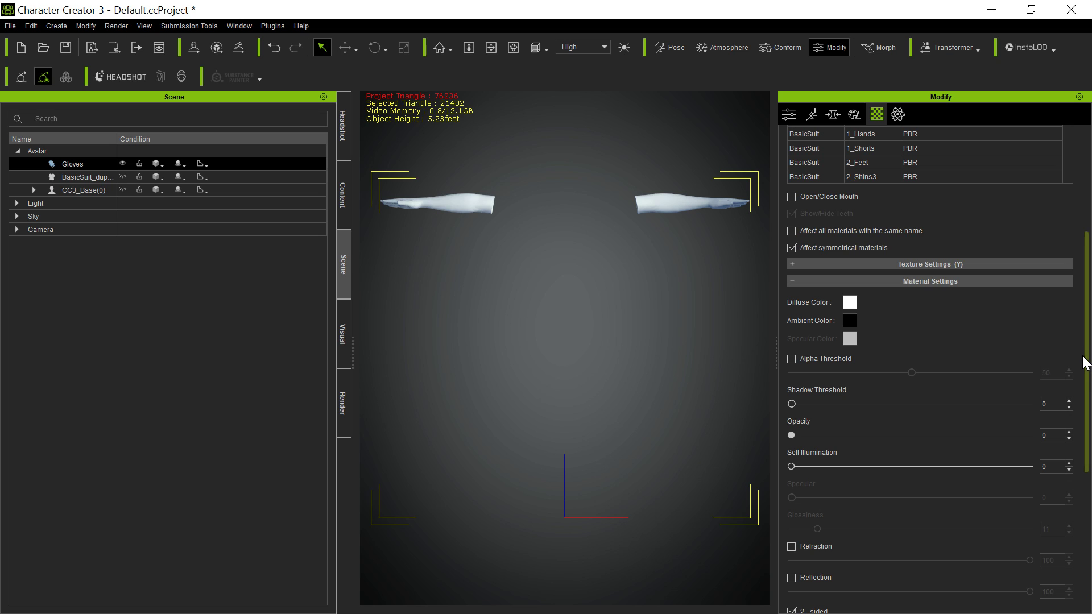
- Set the opacity of the Gloves layer's 1_Arms2 material to 0
drag(1085, 369, 1074, 227)
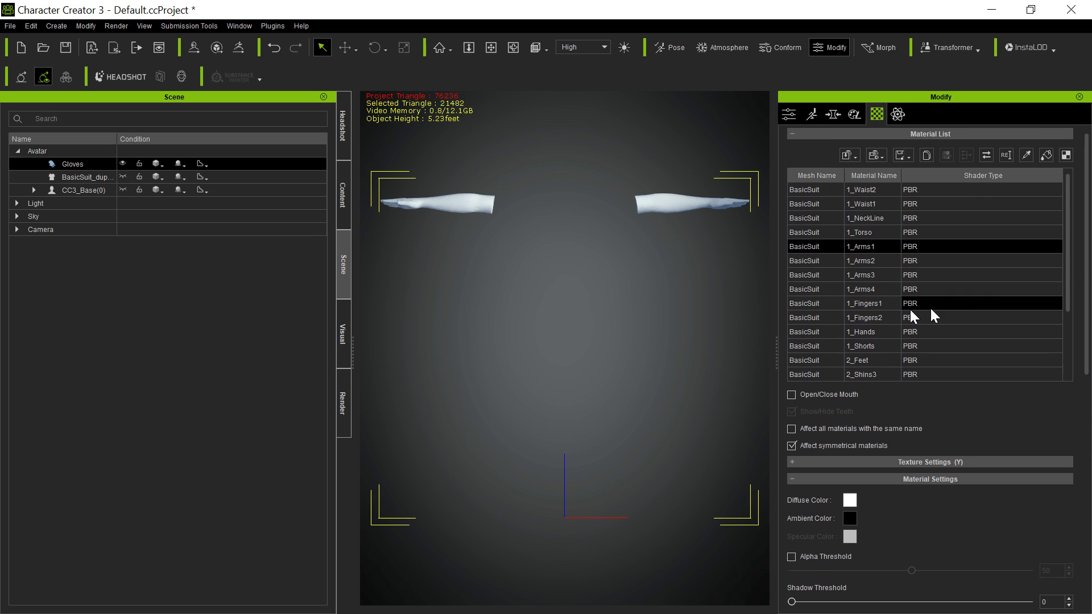
click(827, 250)
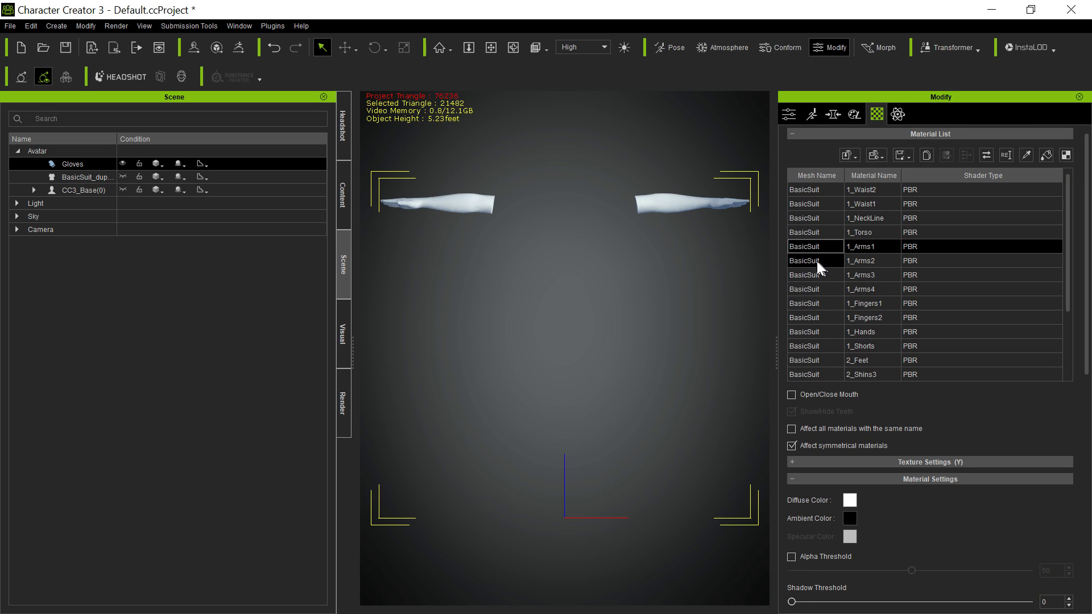
click(817, 261)
scroll(1041, 380, down, 5)
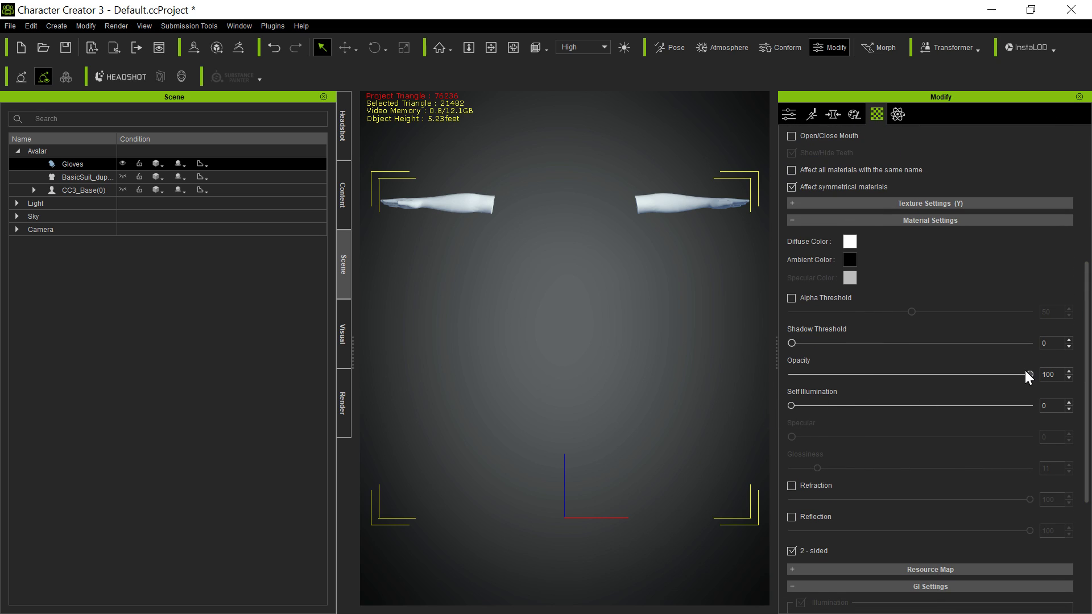
drag(1032, 374, 736, 404)
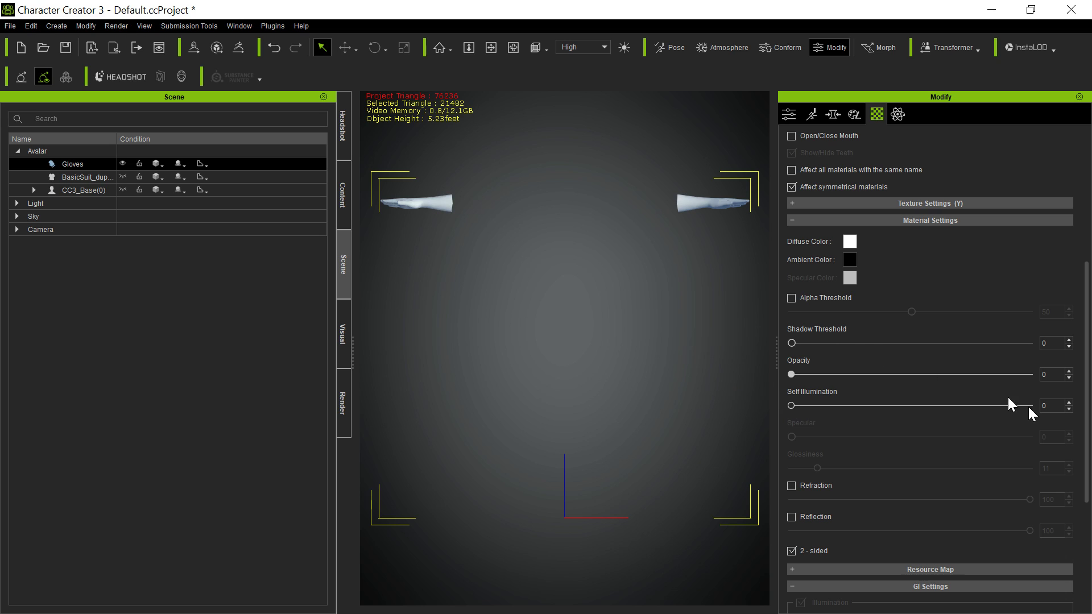
- Set the diffuse colour of the Gloves layer's 1_Arms3, 1_Fingers1, 1_Fingers2 and 1_Hands materials to red (#ff0000)
drag(1086, 399, 1050, 260)
click(805, 284)
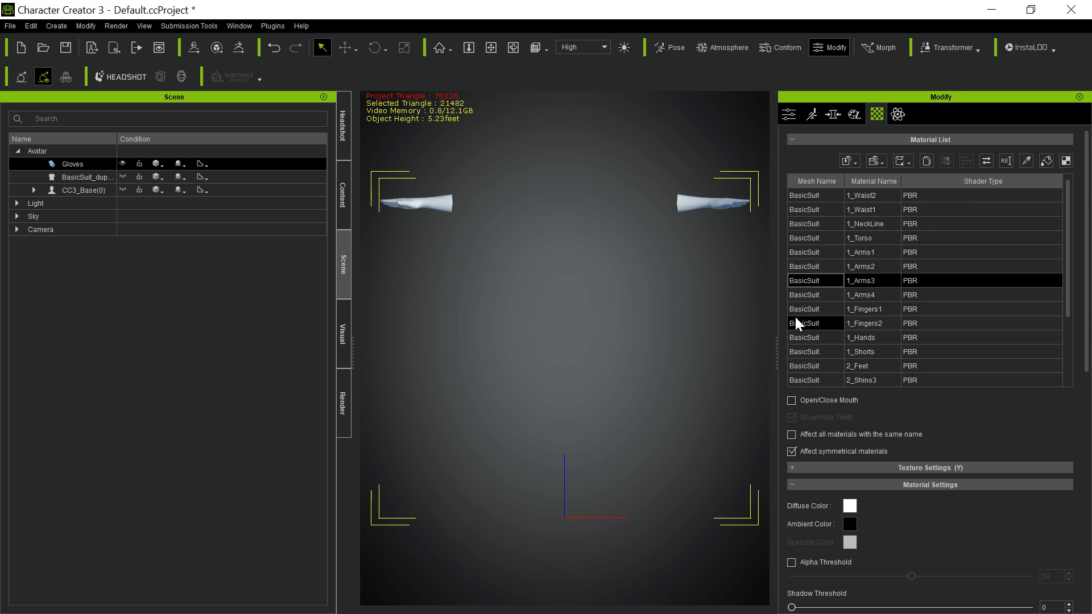
ctrl+click(800, 309)
ctrl+click(797, 324)
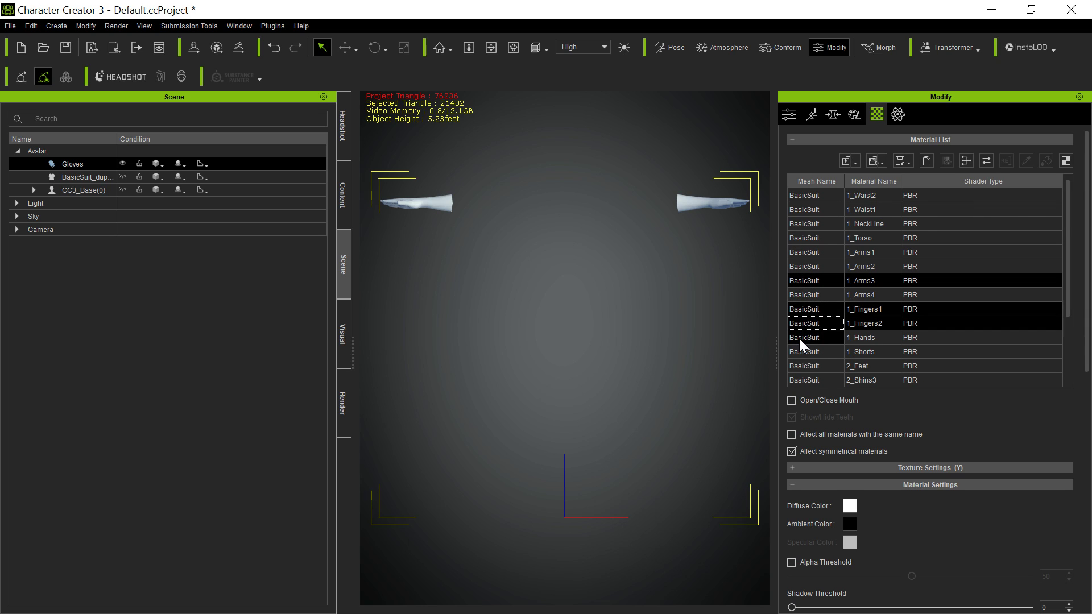
ctrl+click(800, 339)
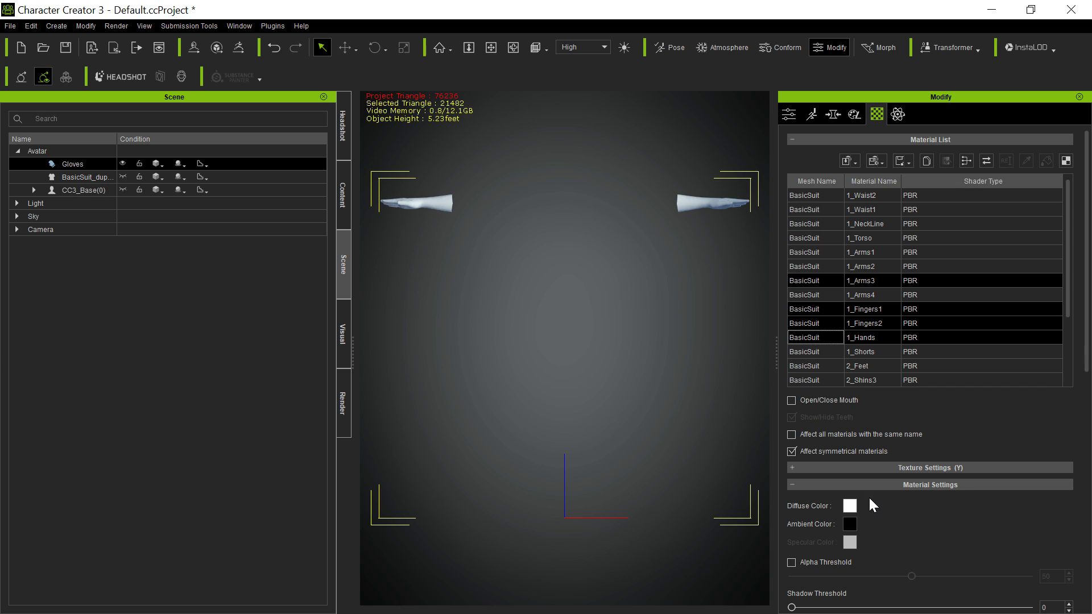
click(851, 507)
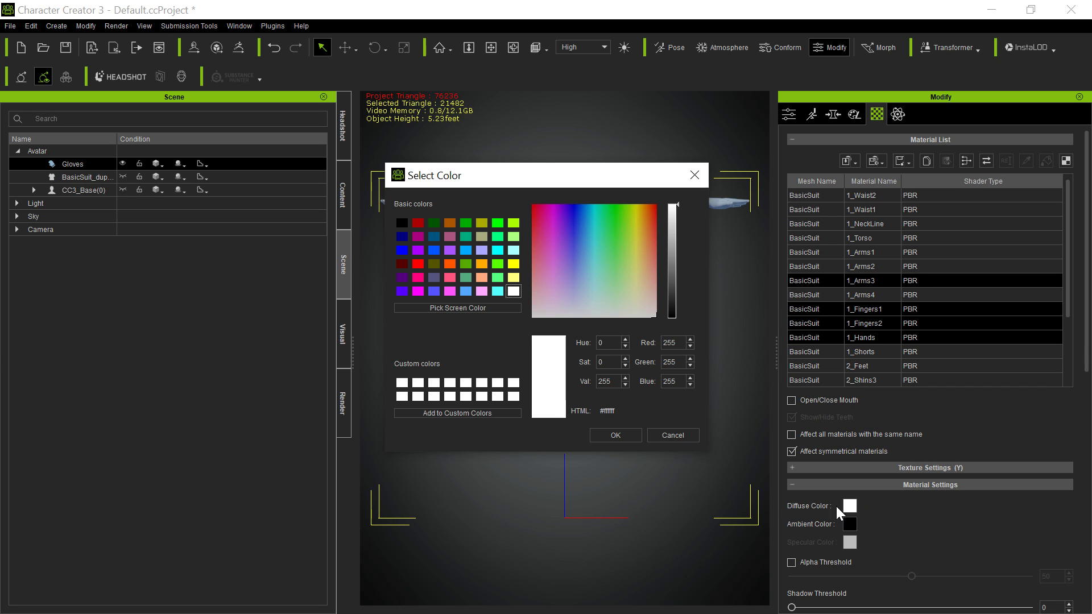
click(416, 264)
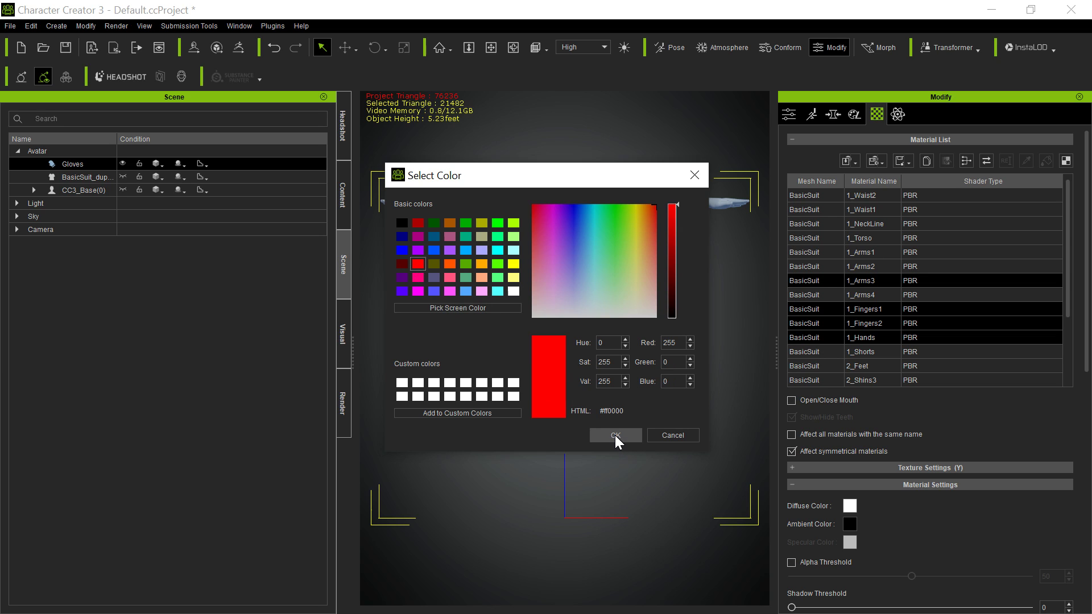
click(616, 435)
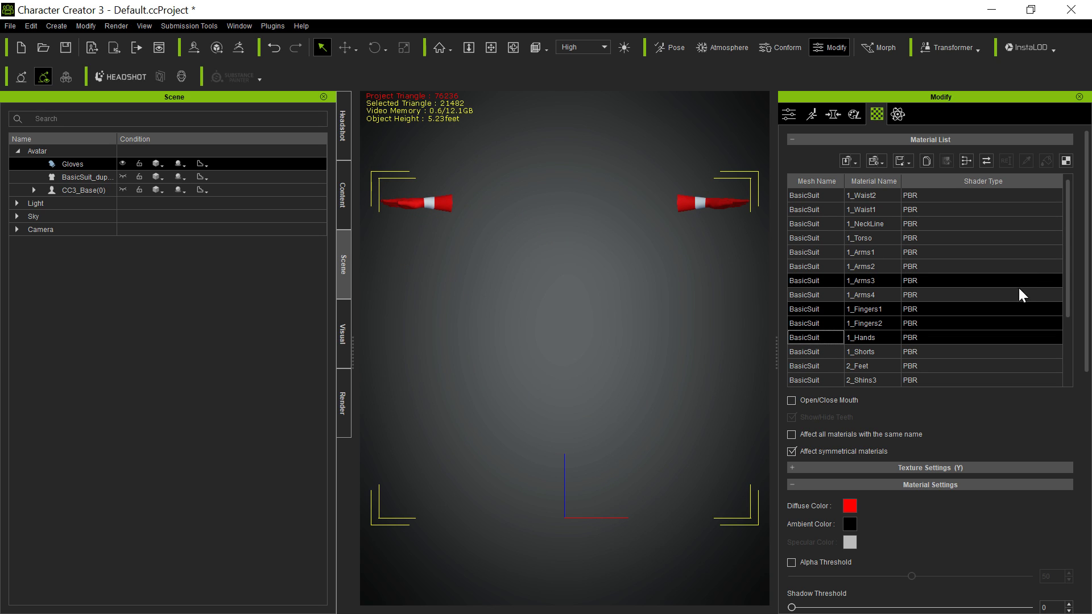
- Set the diffuse colour of the Gloves layer's 1_Arms4 material to the same basic red
click(805, 295)
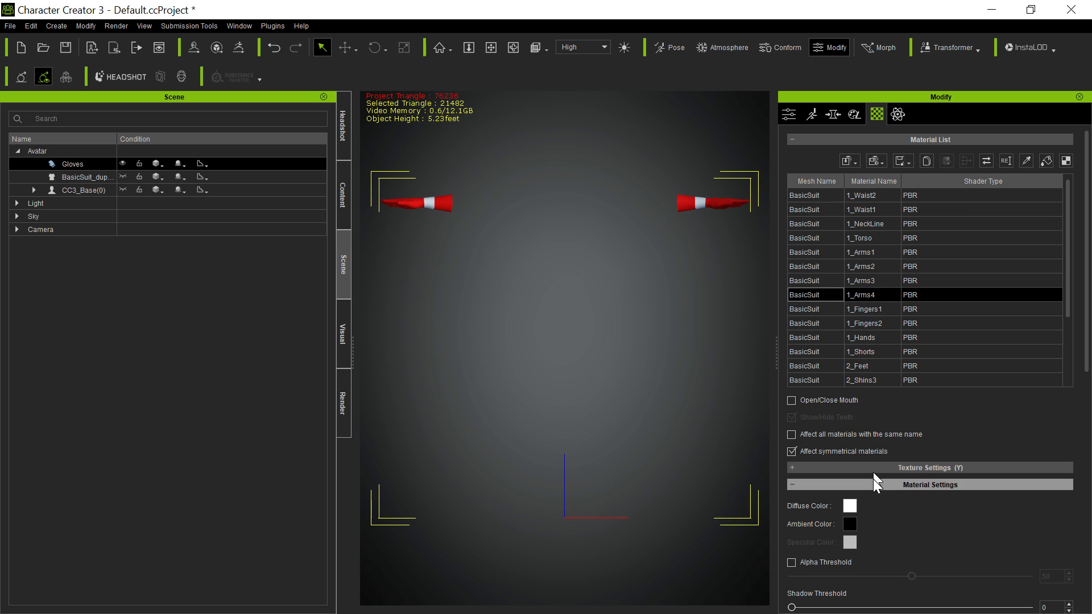
click(850, 506)
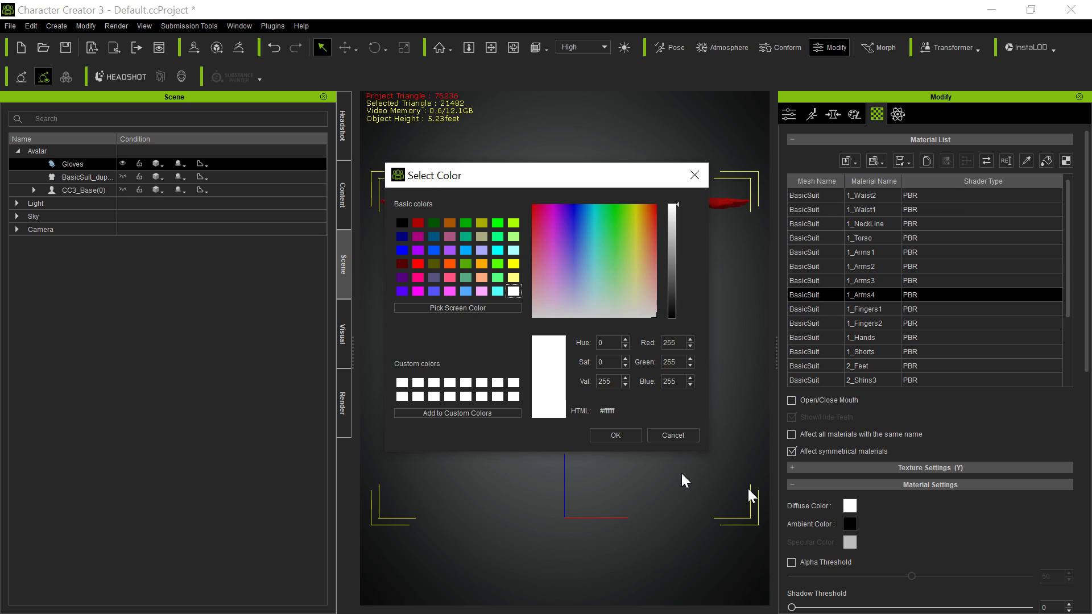
click(416, 264)
click(616, 434)
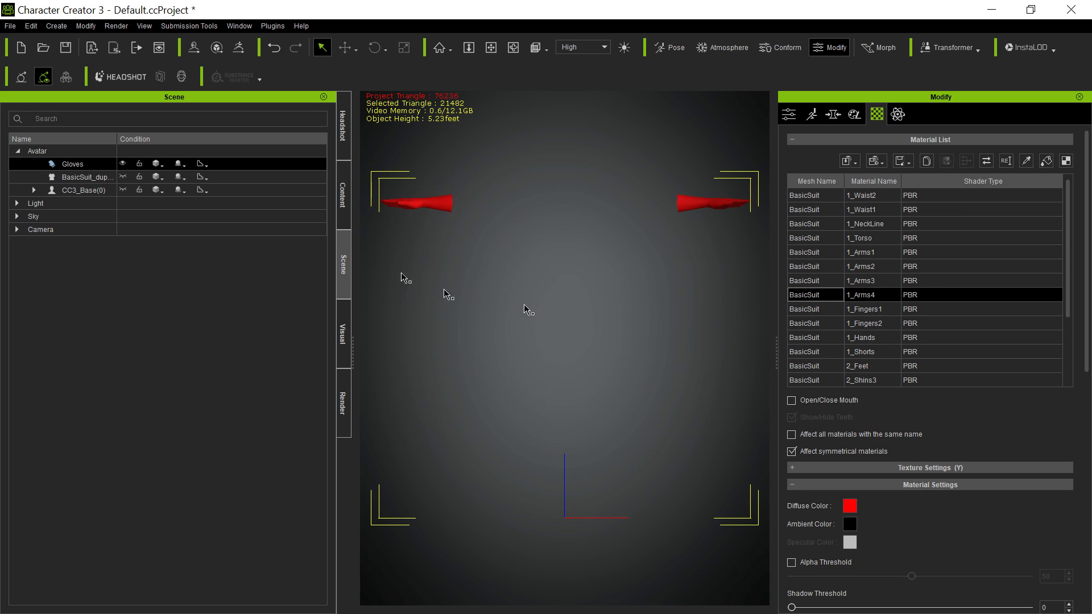
- Show the BasicSuit_dup layer without the Gloves and set the opacity of its materials from 1_Arms2 through 1_Hands to 0
click(120, 173)
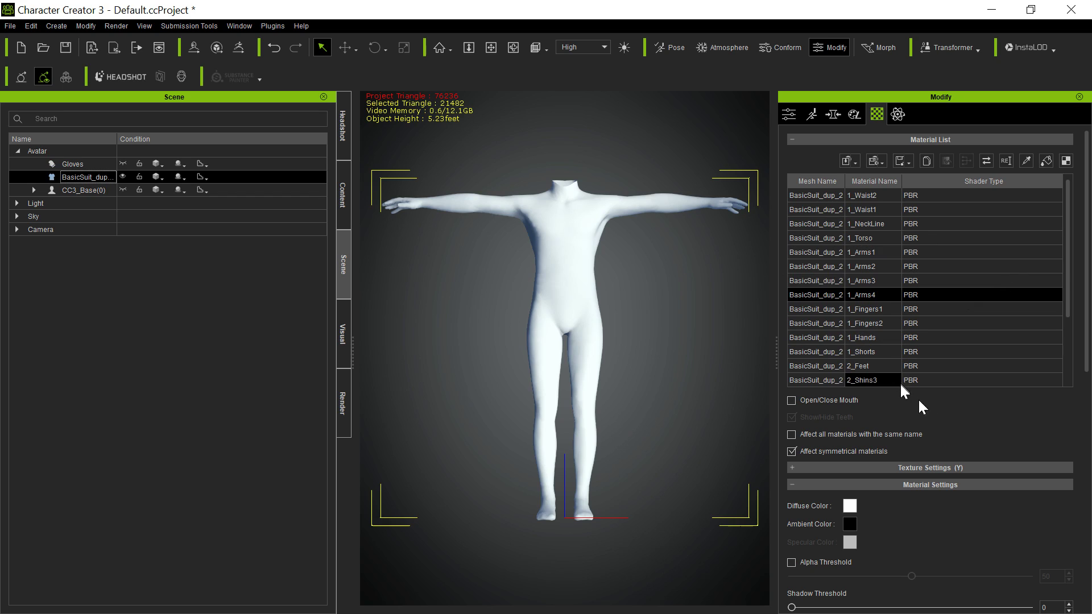
click(828, 267)
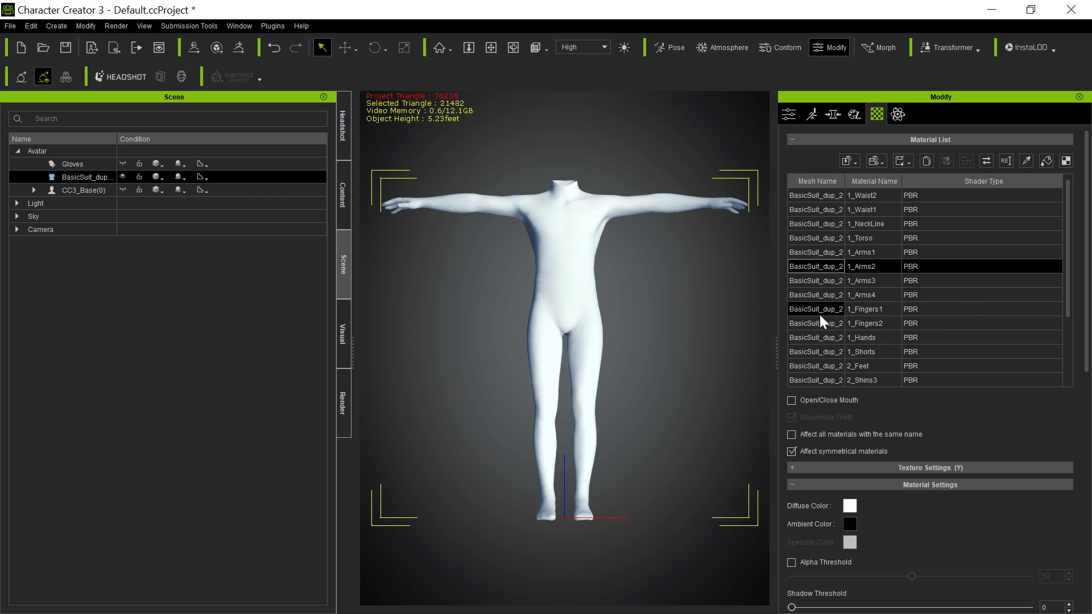
shift+click(820, 330)
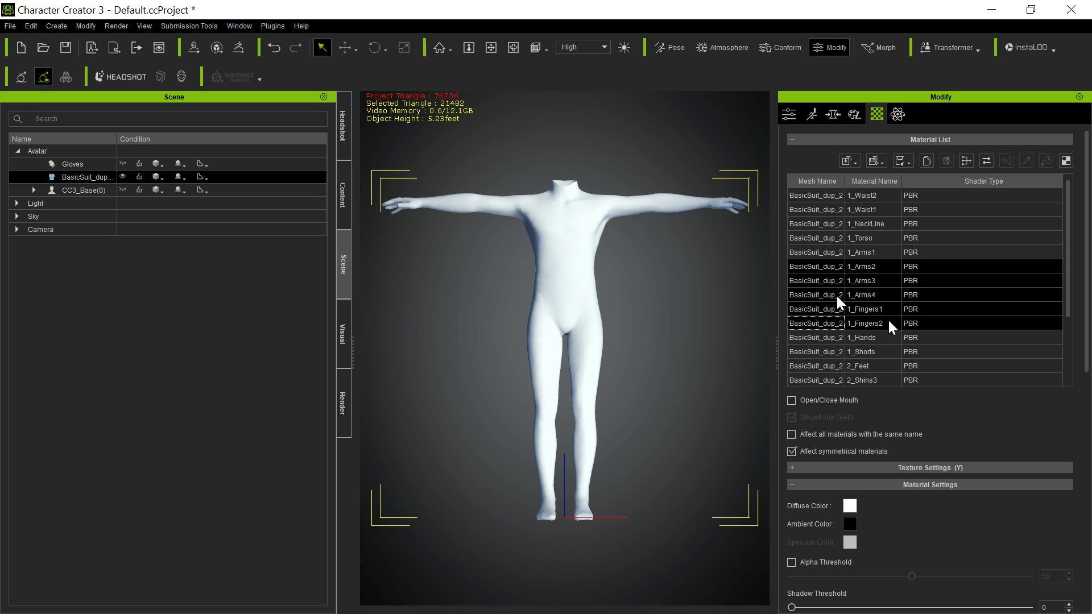
scroll(1041, 398, down, 5)
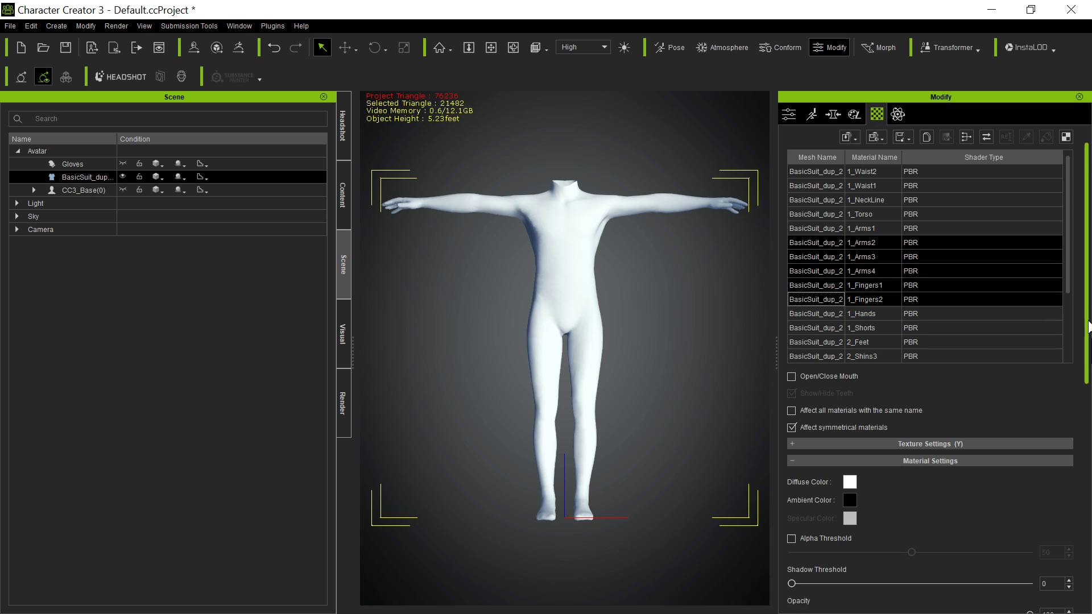
drag(1029, 384, 712, 421)
drag(781, 405, 1053, 385)
scroll(1073, 330, up, 3)
scroll(1074, 327, up, 1)
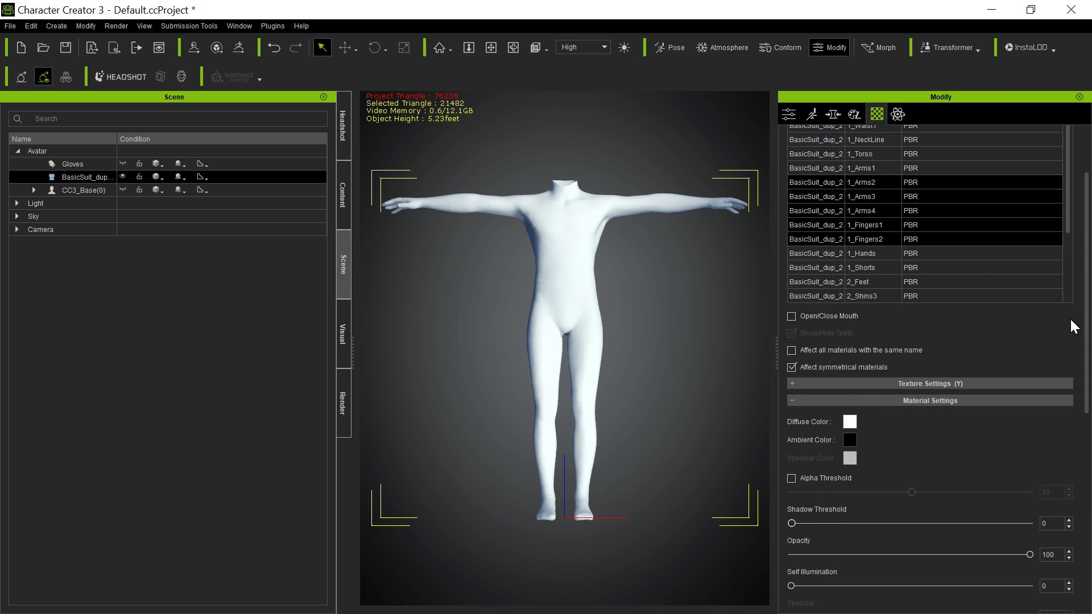
ctrl+click(808, 254)
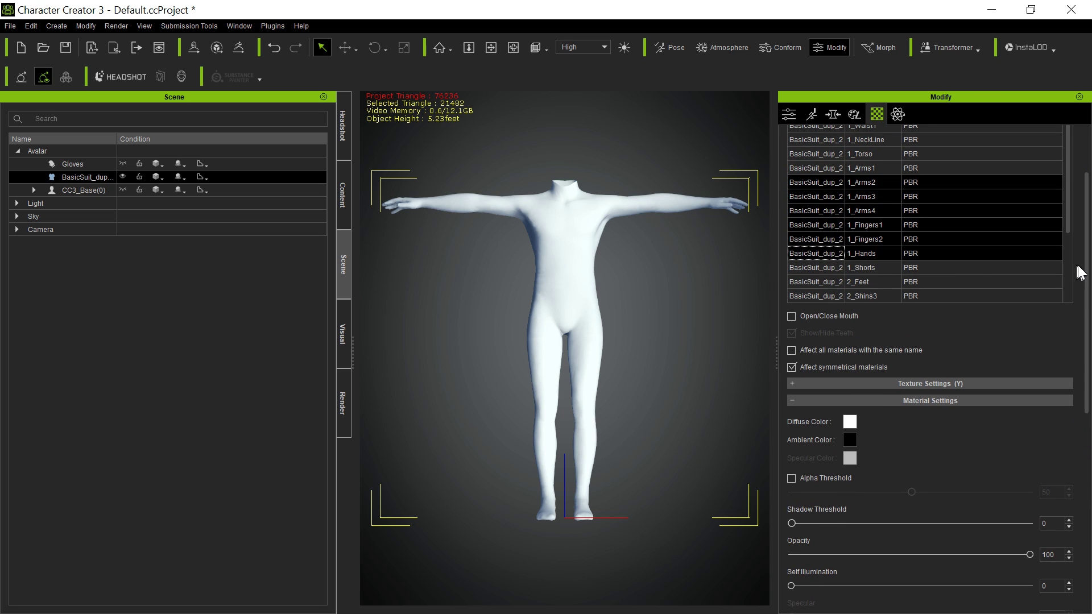
scroll(1081, 276, down, 3)
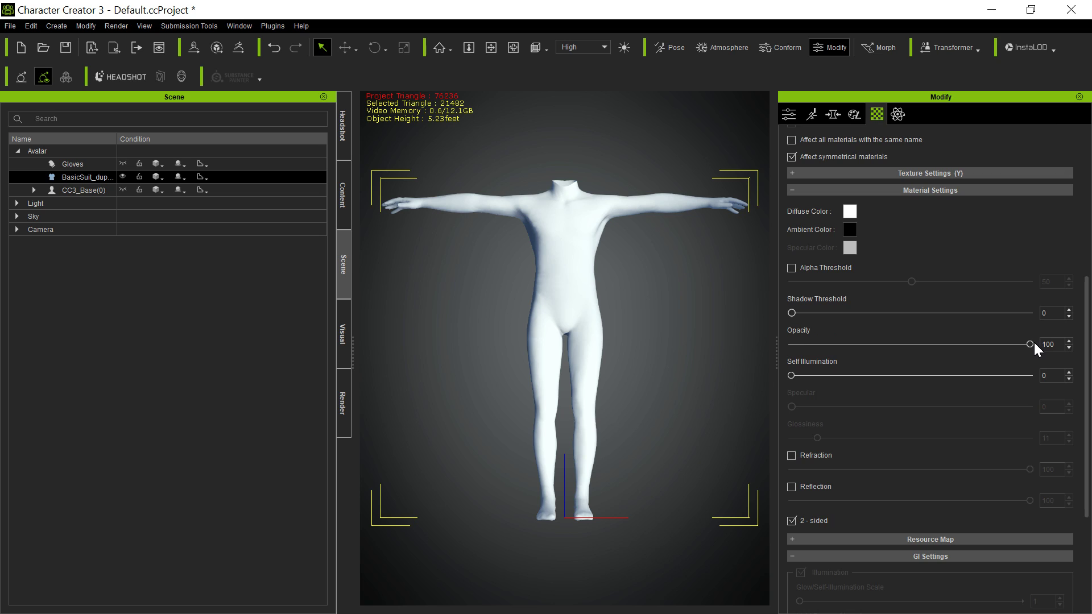
drag(1031, 345, 695, 368)
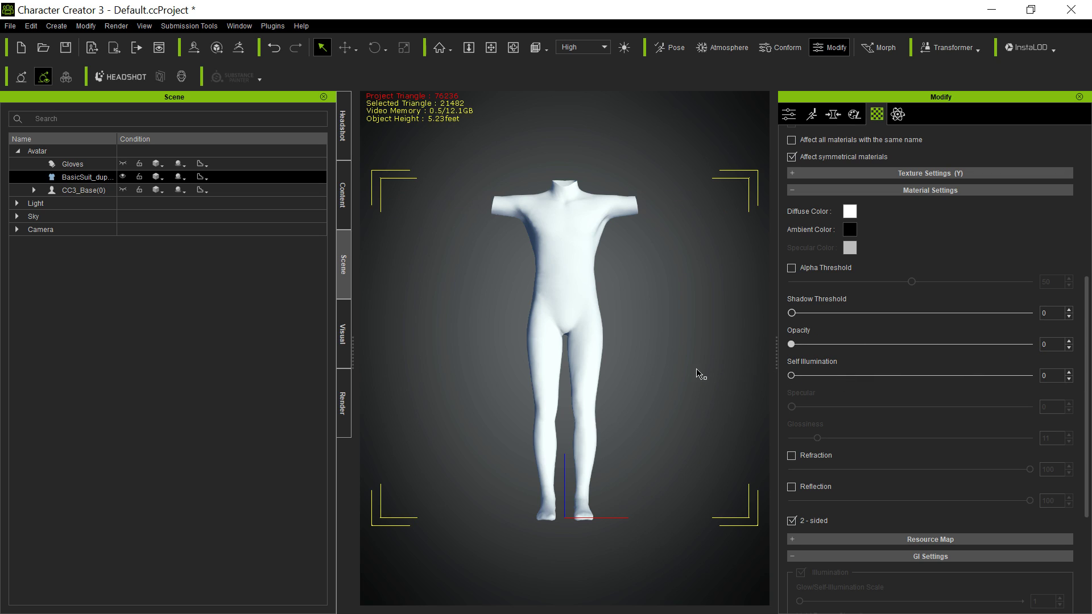
click(109, 165)
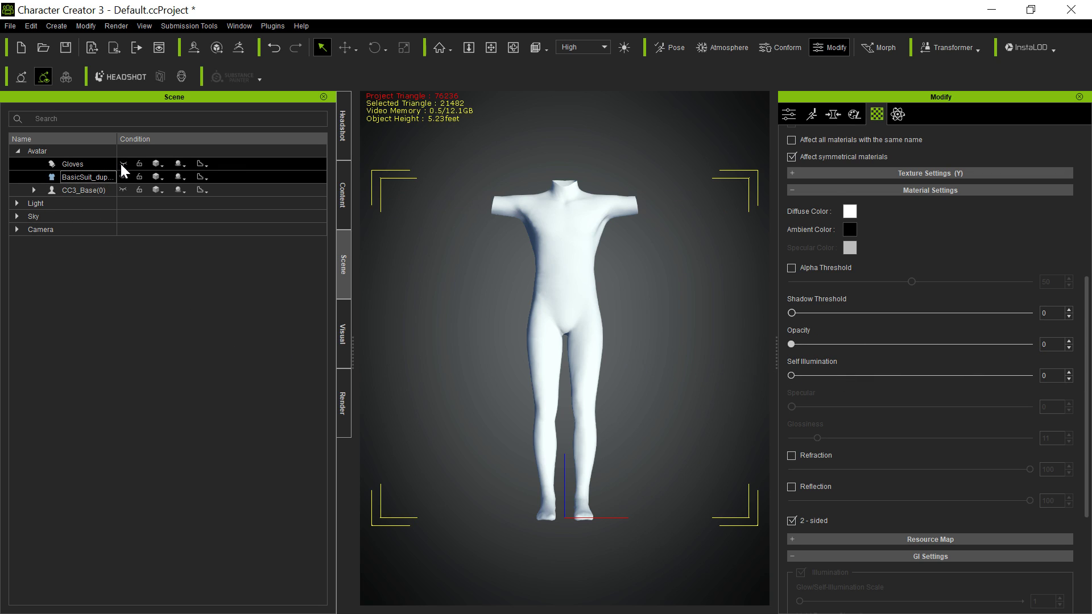
click(122, 164)
scroll(899, 289, up, 3)
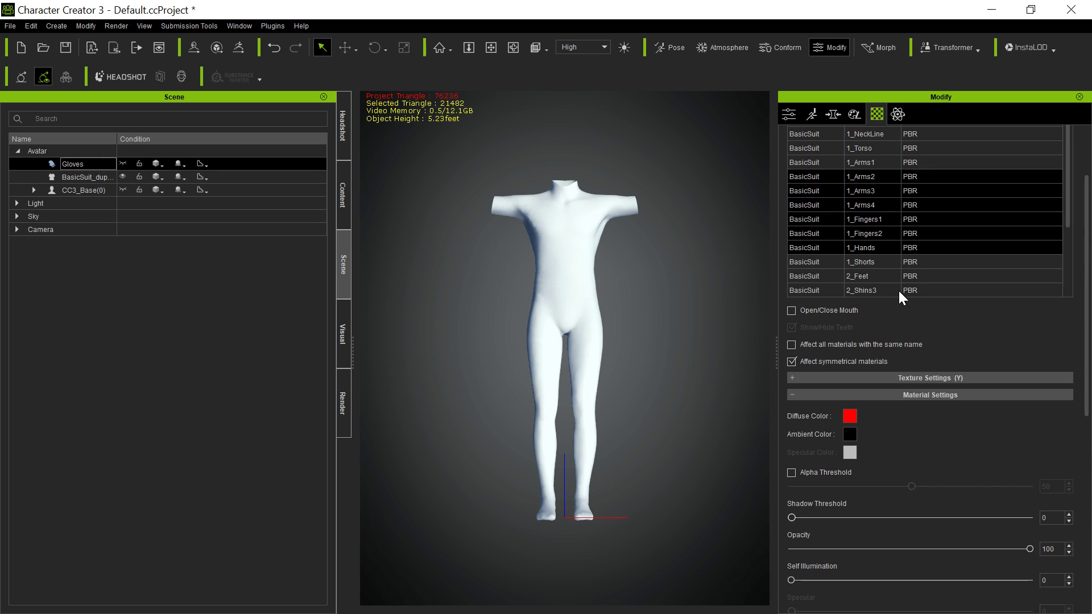
click(806, 178)
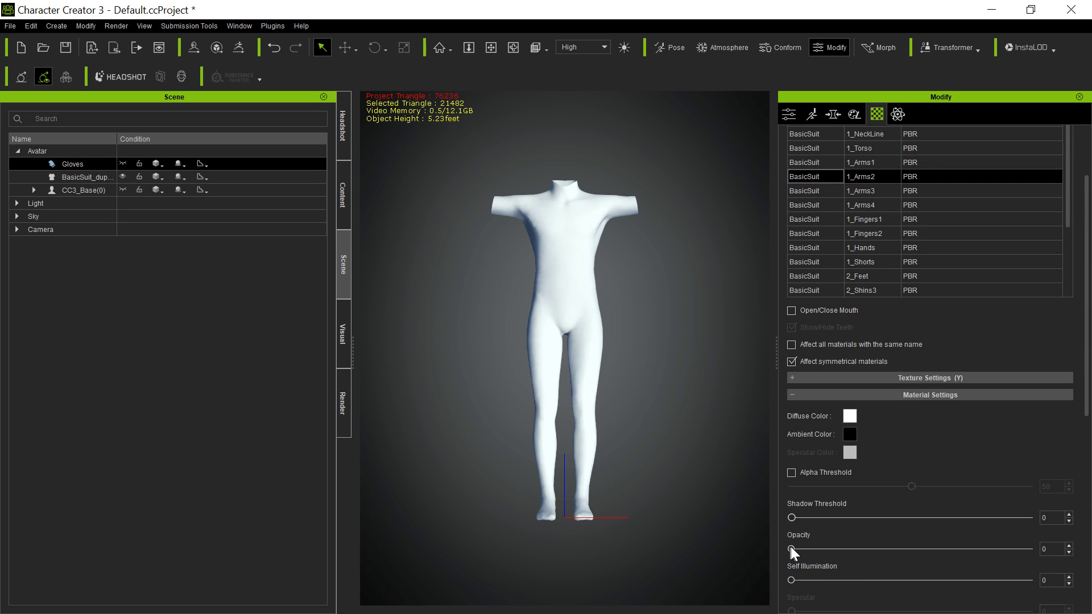
drag(791, 549, 645, 552)
- Set the opacity of the BasicSuit_dup layer's 1_Arms2 material to 100
click(64, 190)
click(68, 178)
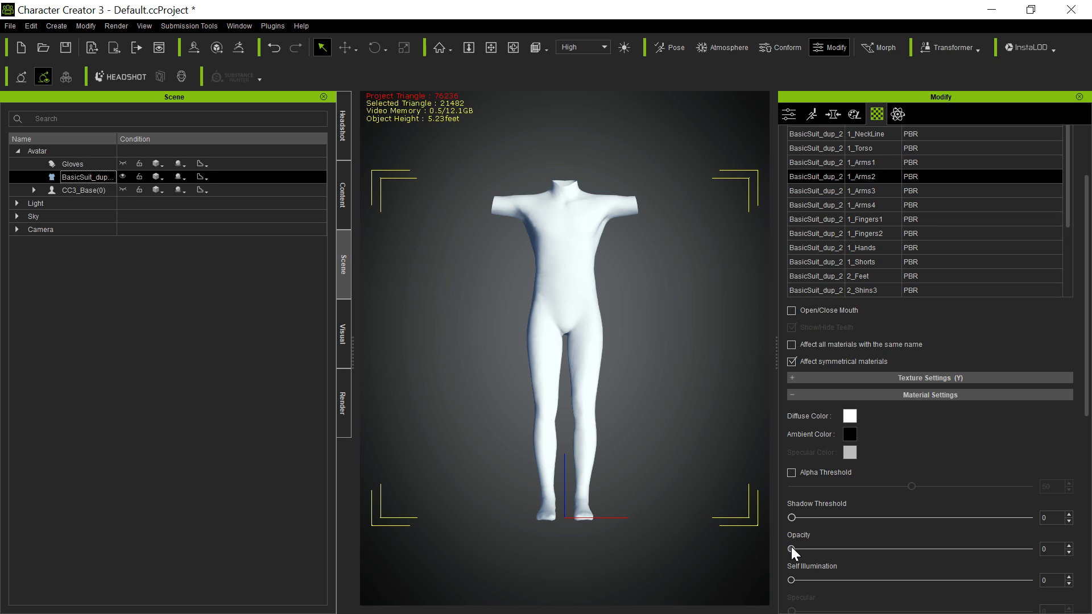
drag(790, 549, 1087, 541)
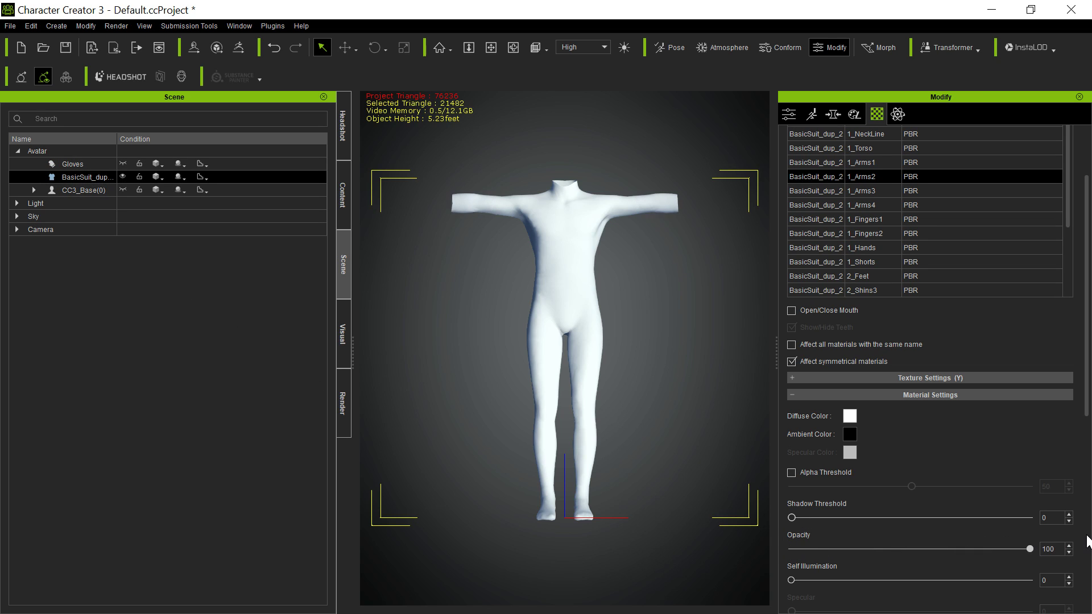
- Toggle the Gloves layer's visibility to check how the gloves meet the suit's sleeves, and leave it hidden
click(121, 163)
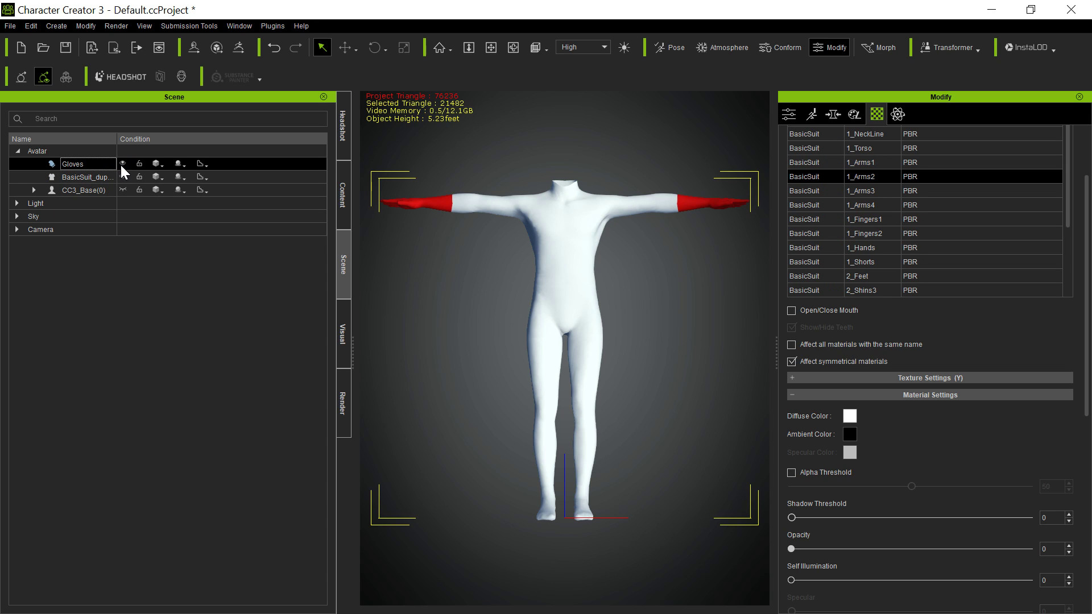
click(121, 164)
click(121, 164)
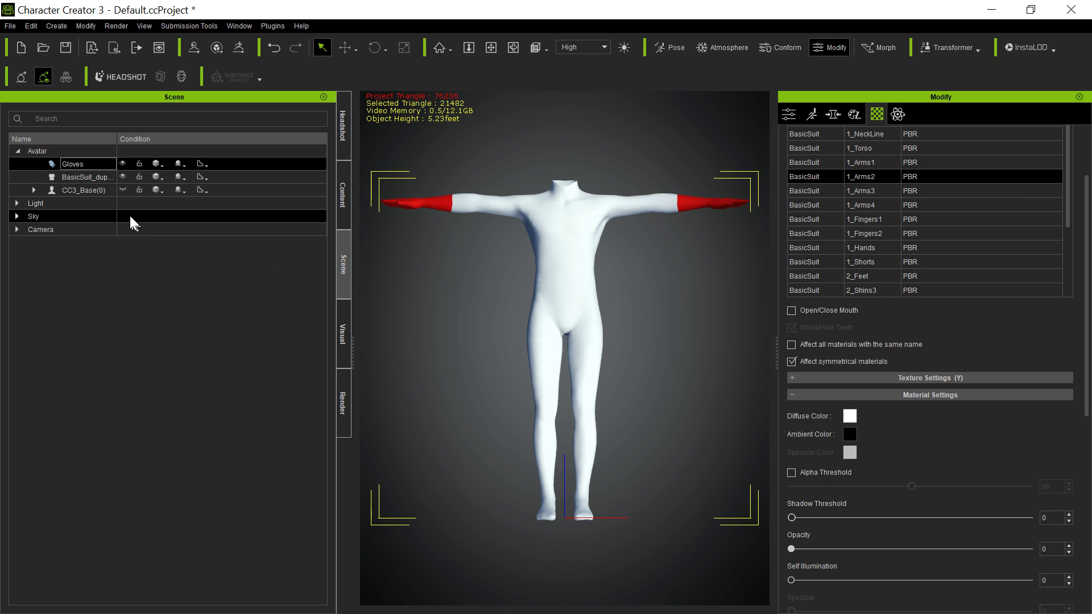
click(121, 163)
- Set the diffuse colour of the BasicSuit_dup layer's 1_Waist2 and 1_Waist1 materials to orange-yellow (#ffaa00)
click(91, 177)
scroll(1010, 256, up, 3)
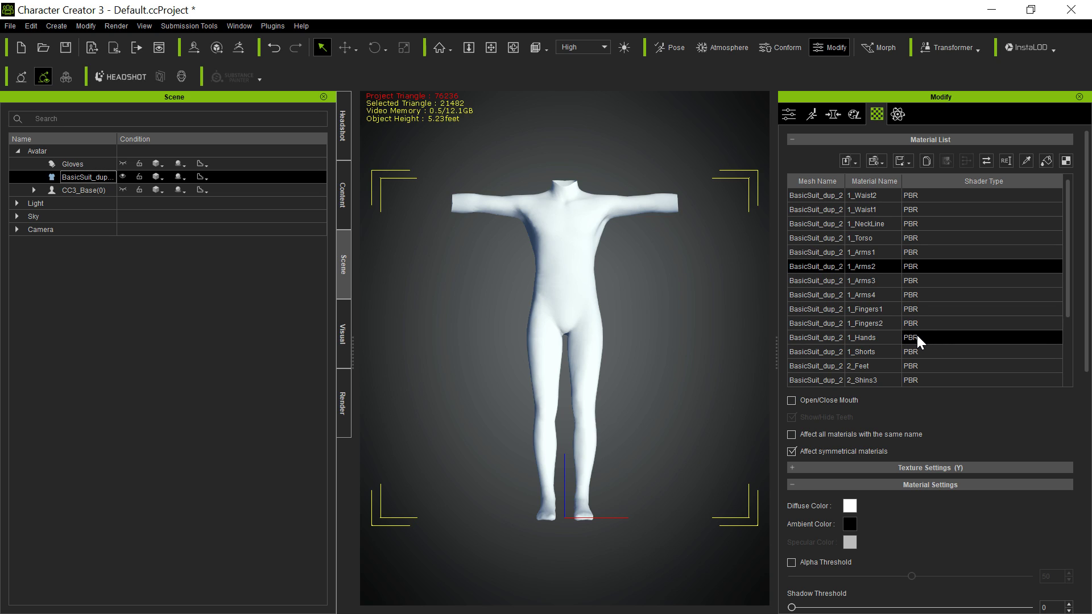
click(816, 197)
ctrl+click(817, 212)
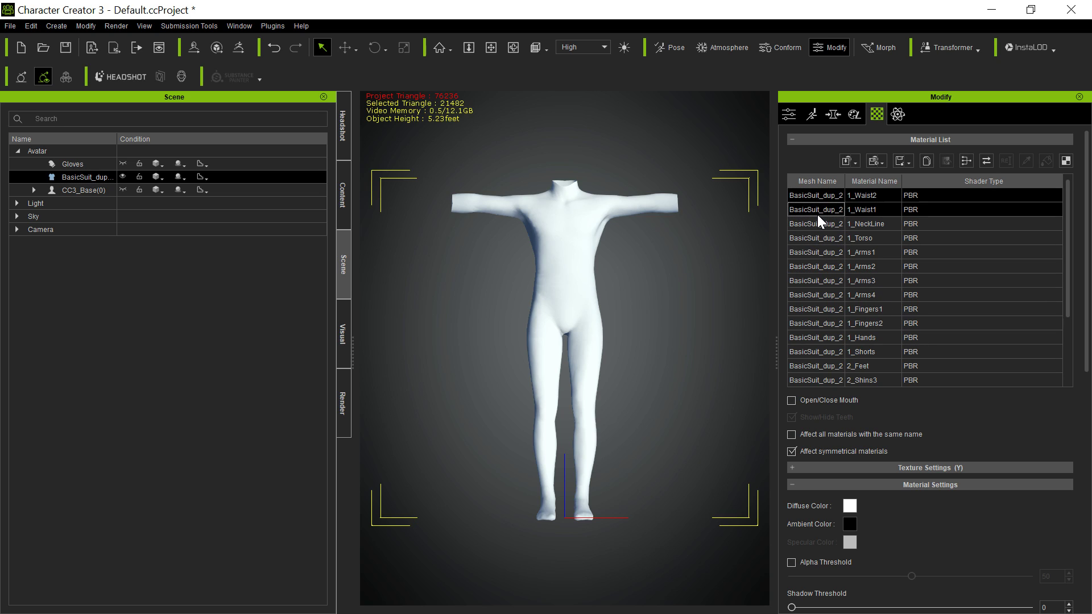
click(853, 505)
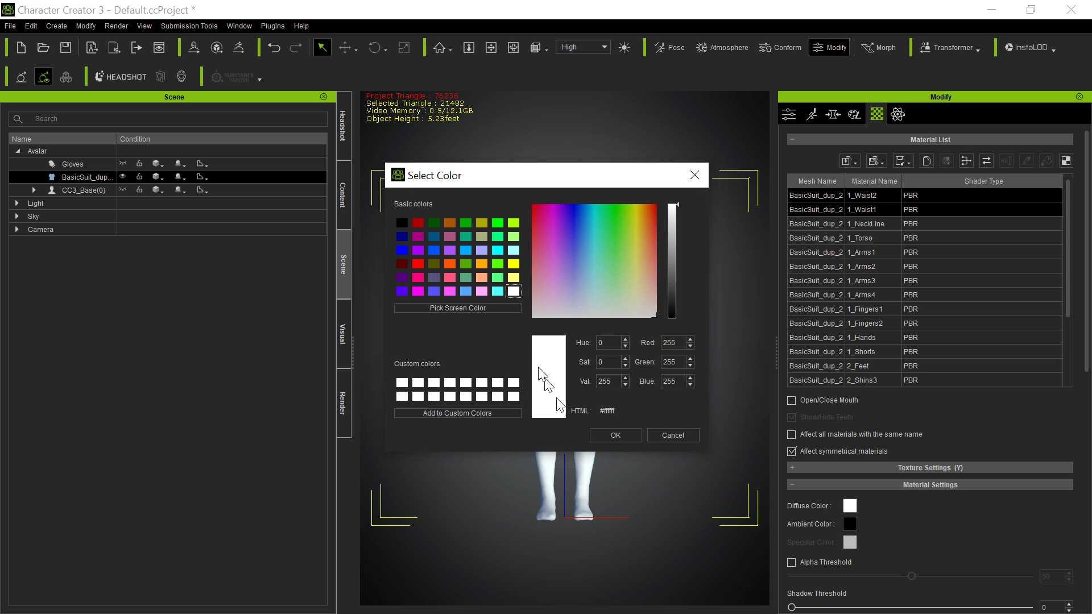
click(481, 264)
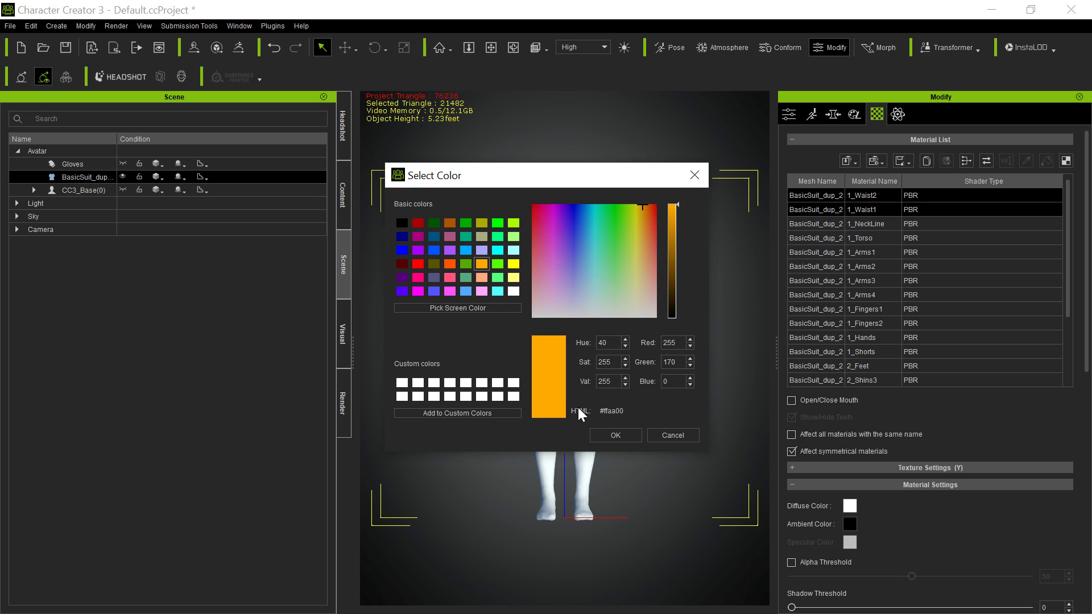
click(614, 435)
- Set the diffuse colour of the BasicSuit_dup layer's 2_Feet material to orange-yellow (#ffaa00)
scroll(965, 306, down, 2)
scroll(966, 306, down, 1)
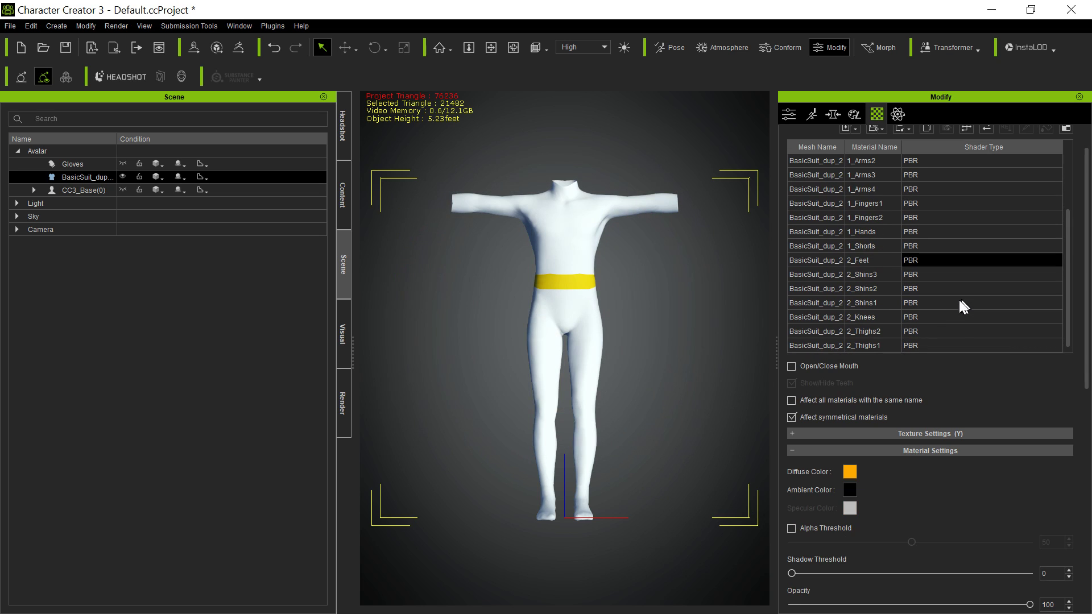
click(821, 264)
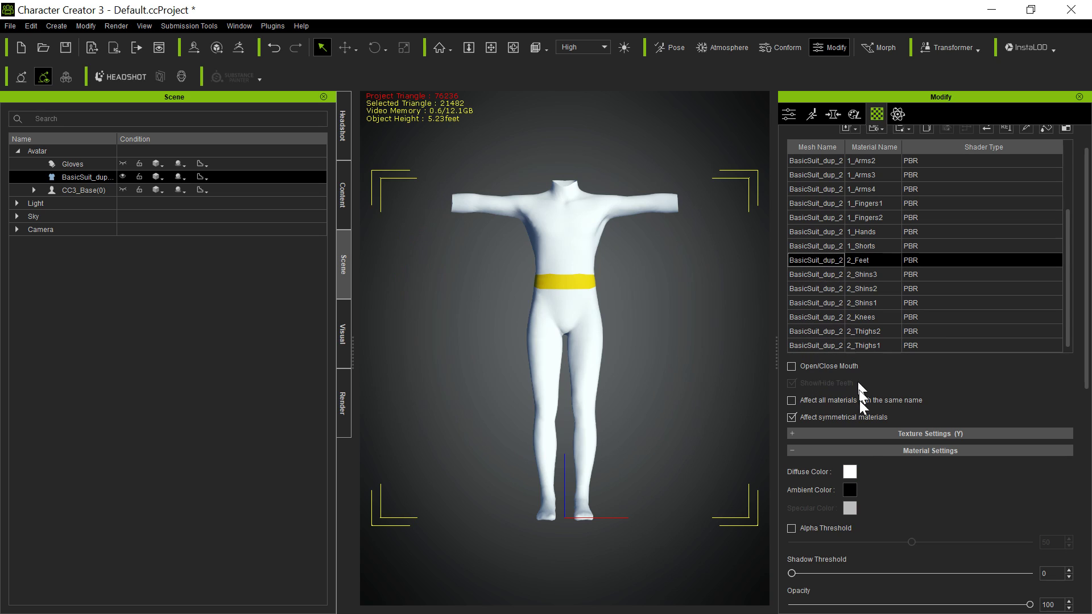
click(853, 471)
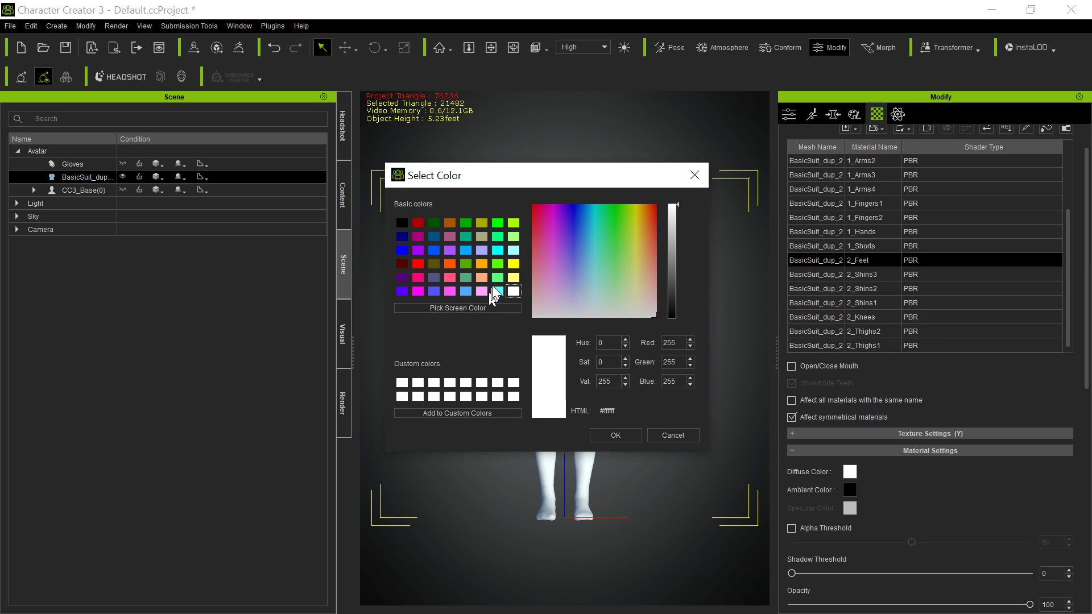
click(481, 264)
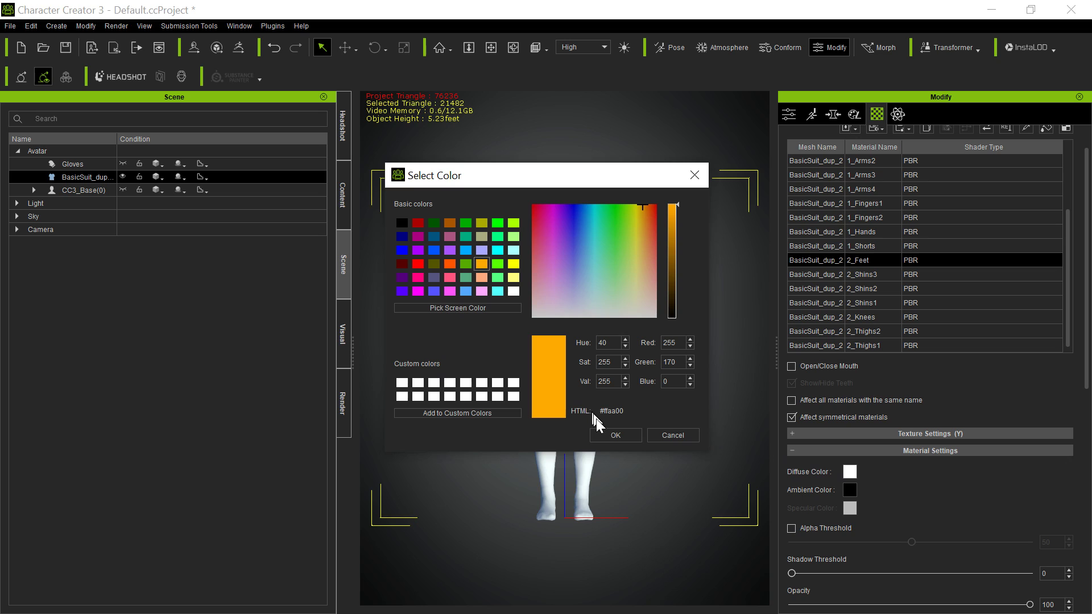
click(620, 438)
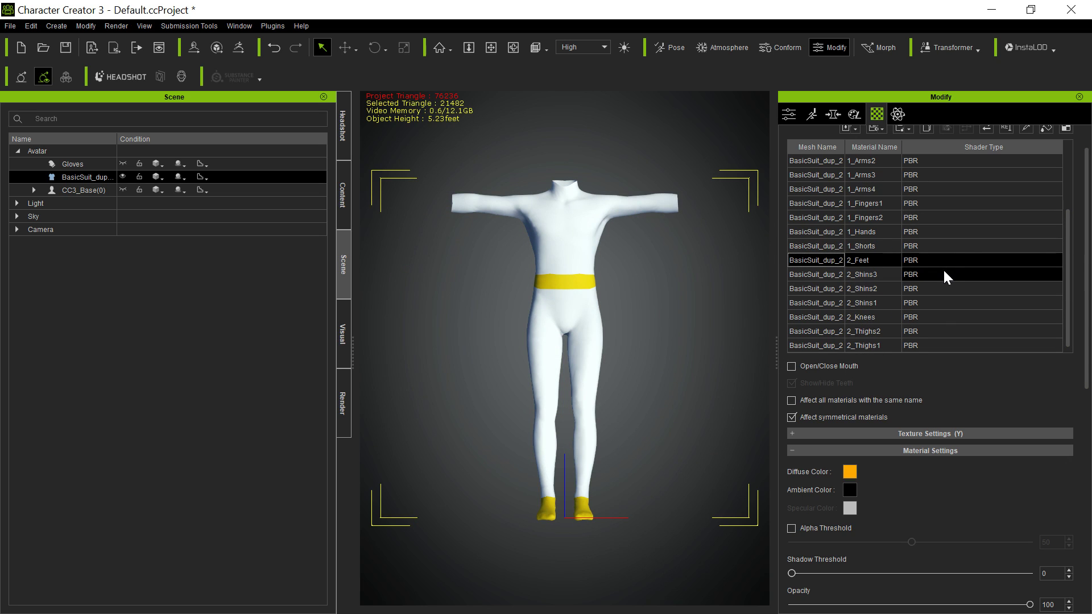
scroll(922, 233, up, 3)
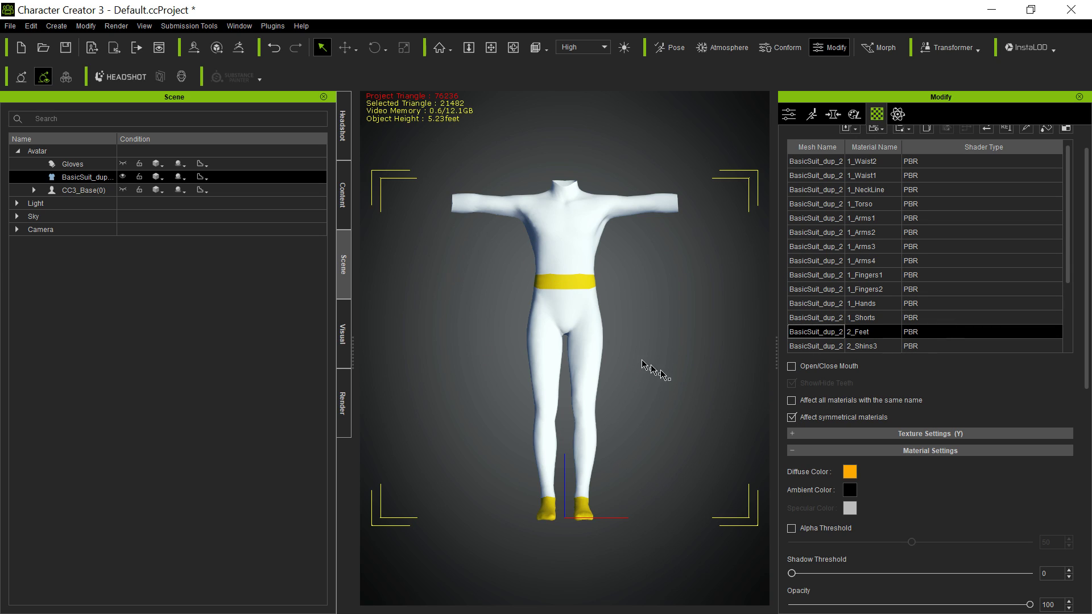
scroll(965, 302, up, 1)
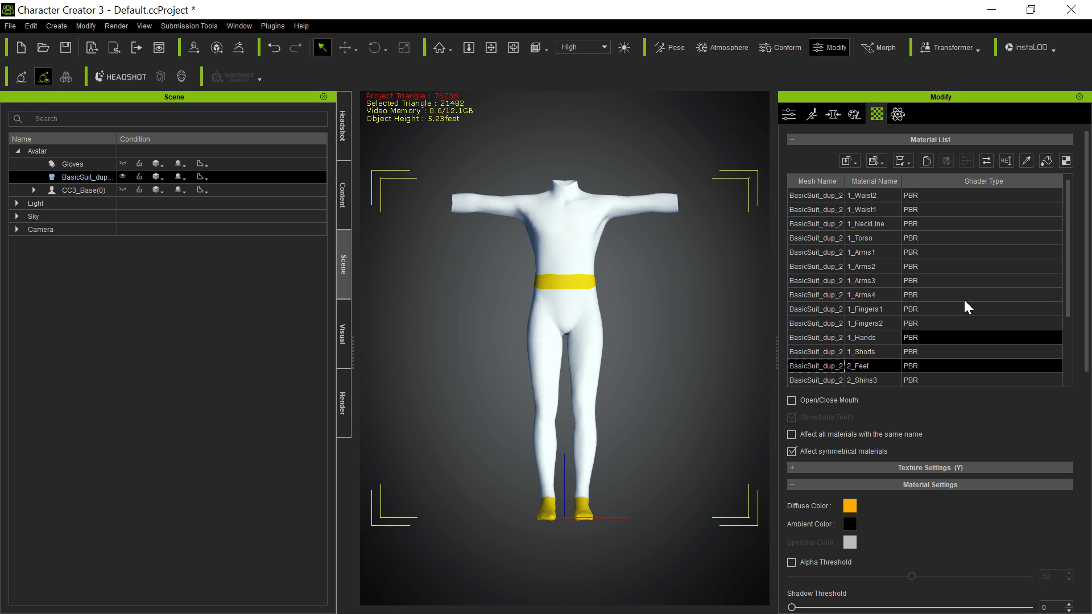
- Set the diffuse colour of the BasicSuit_dup layer's 1_Shorts material to dark red (#aa0000)
click(824, 352)
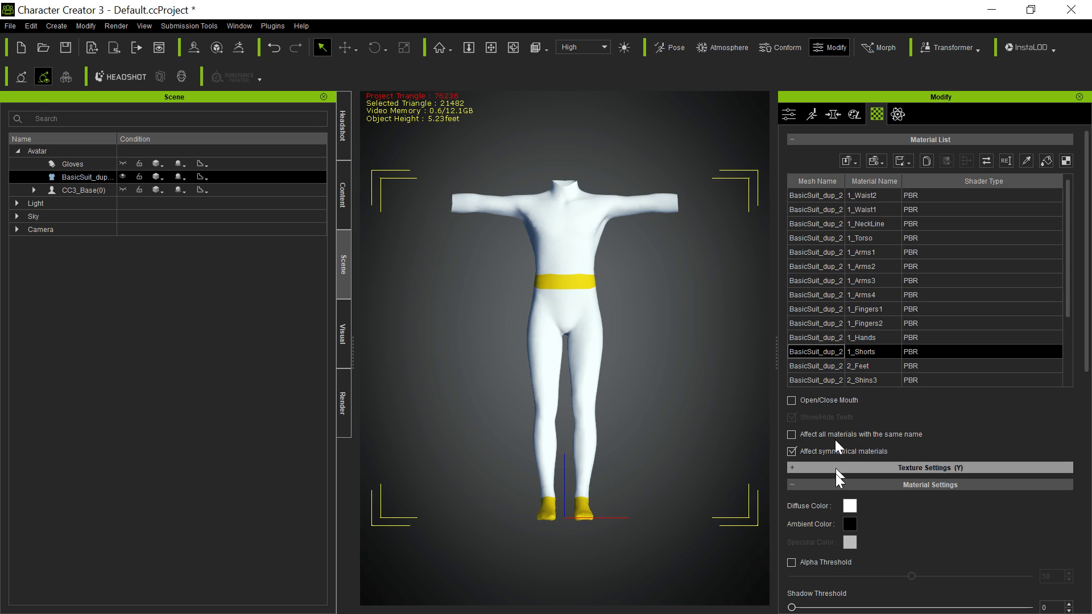
click(851, 507)
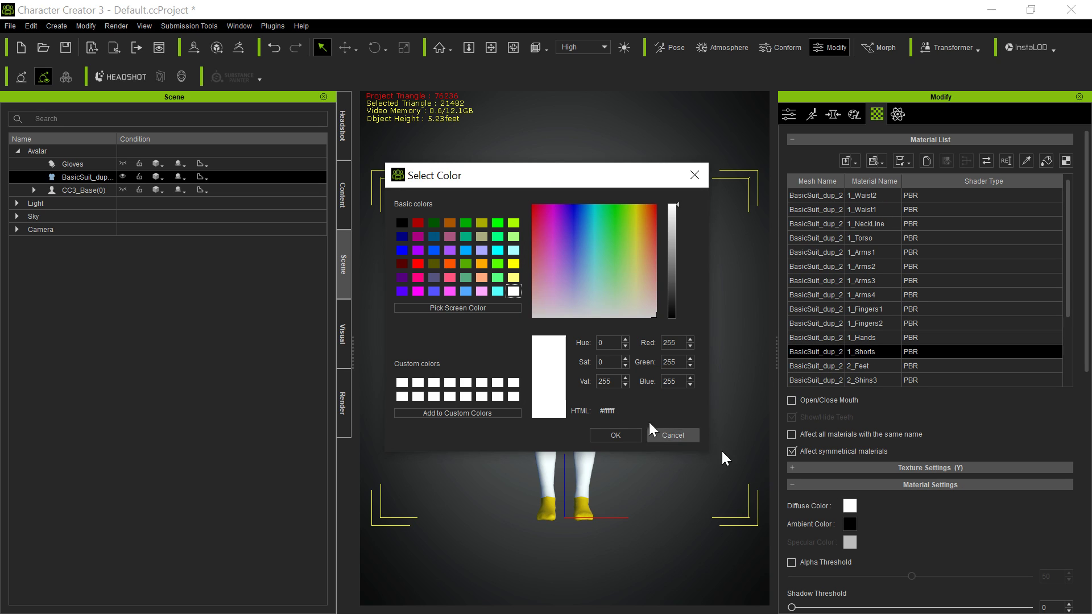
click(415, 223)
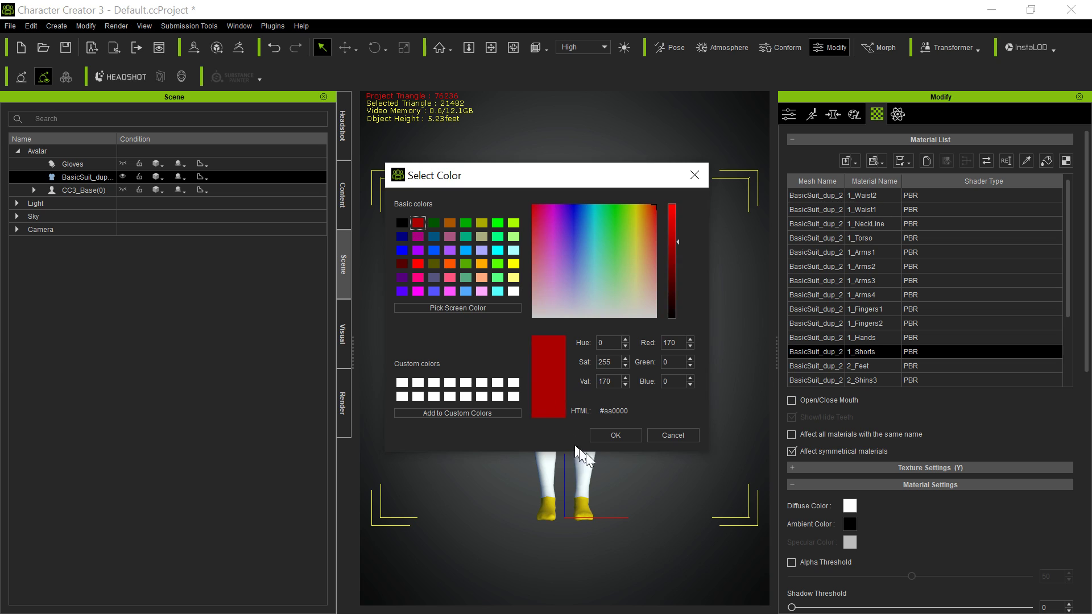
click(616, 435)
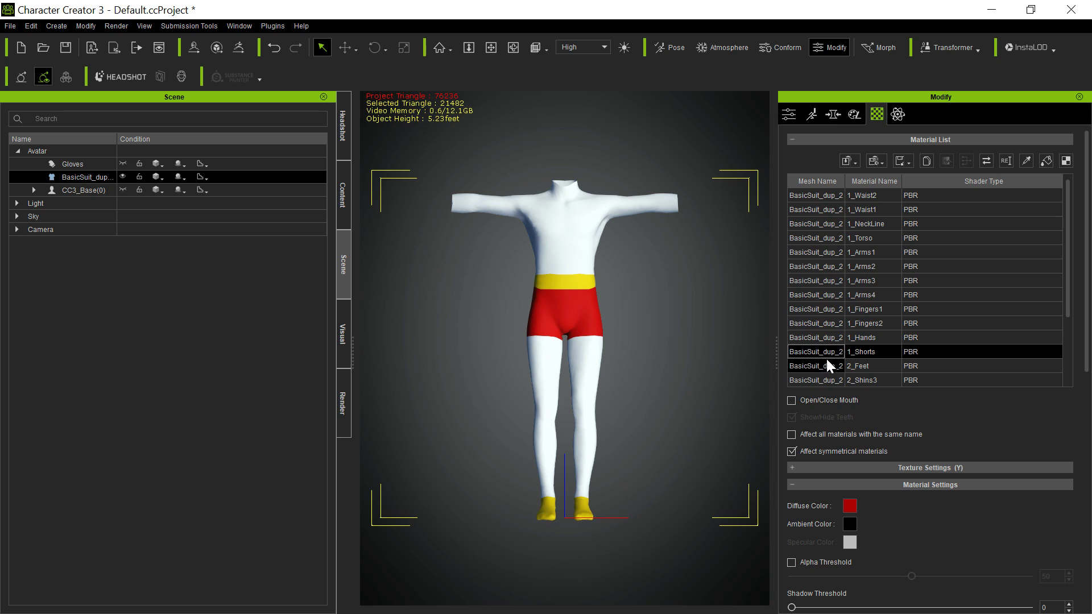
- Find and select the 1_Torso material of the BasicSuit_dup layer
click(575, 239)
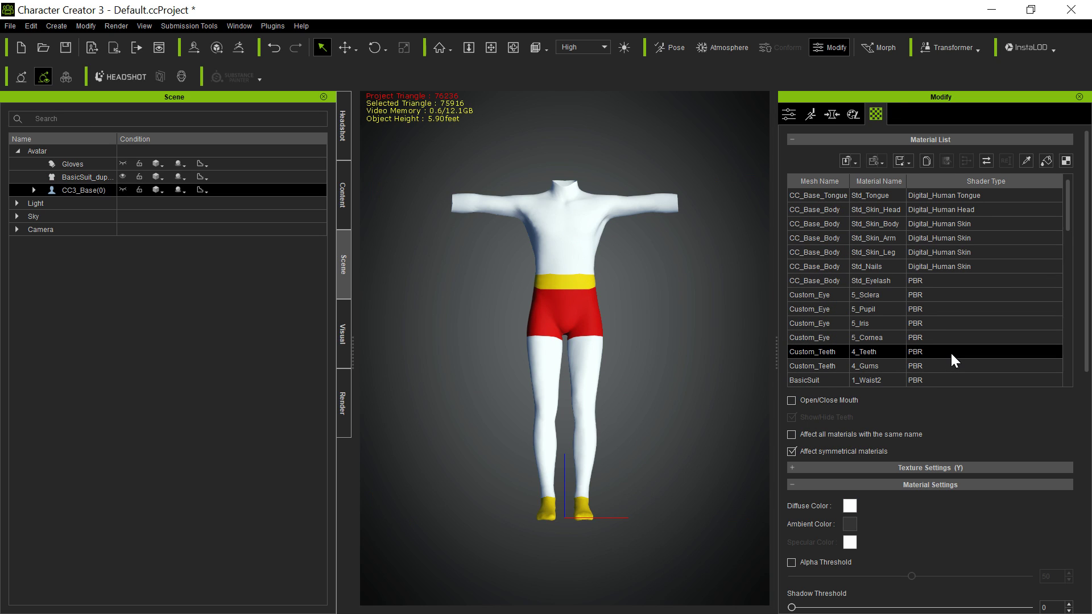
scroll(950, 352, down, 1)
click(564, 272)
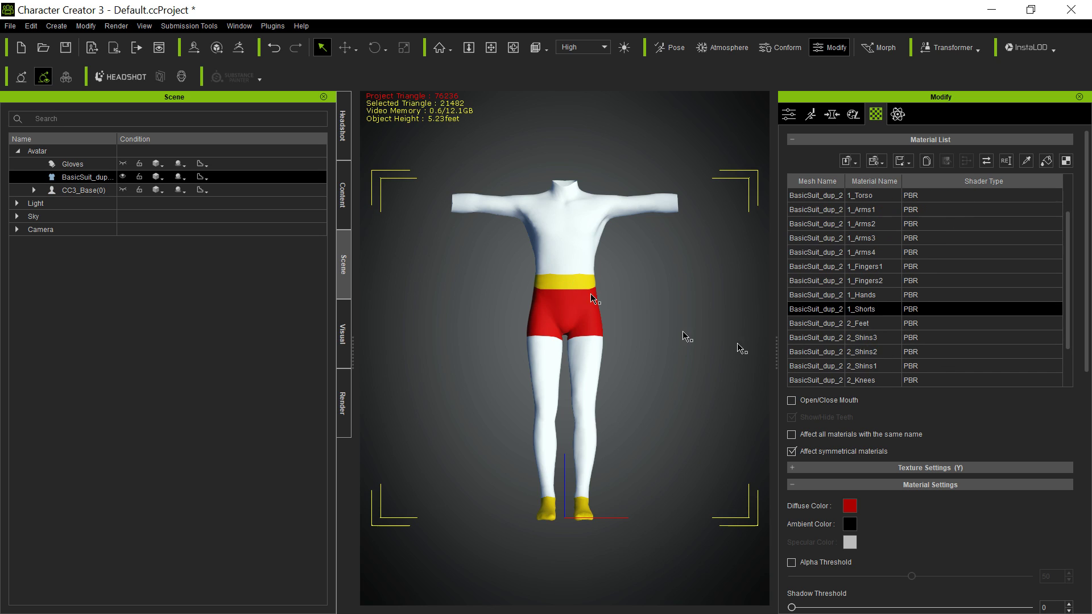
scroll(927, 334, down, 2)
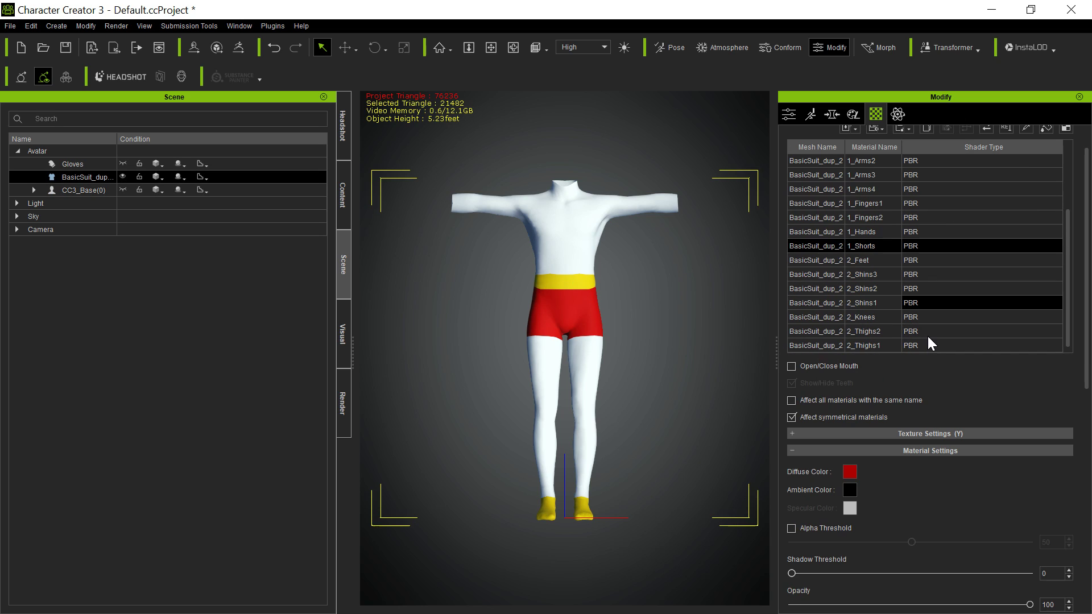
scroll(927, 334, up, 2)
scroll(920, 292, up, 1)
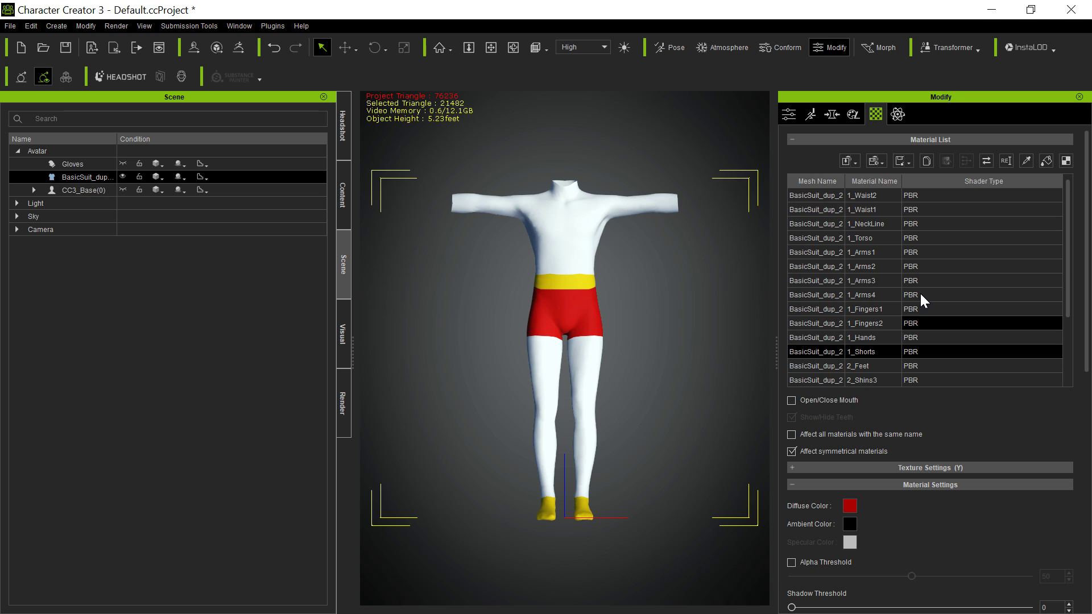
scroll(920, 292, down, 1)
scroll(920, 291, down, 1)
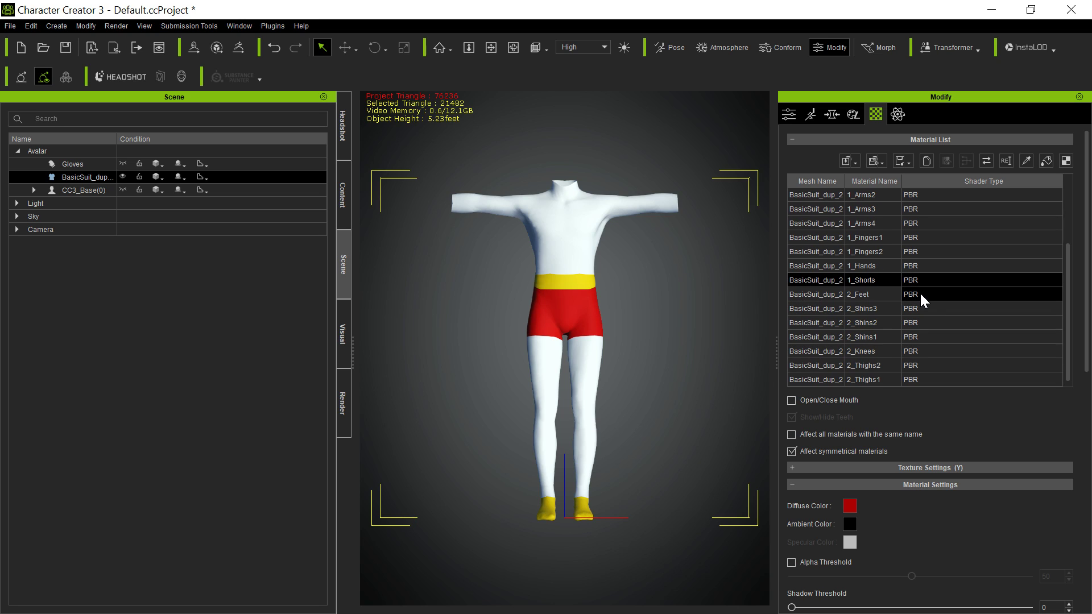
scroll(920, 292, down, 1)
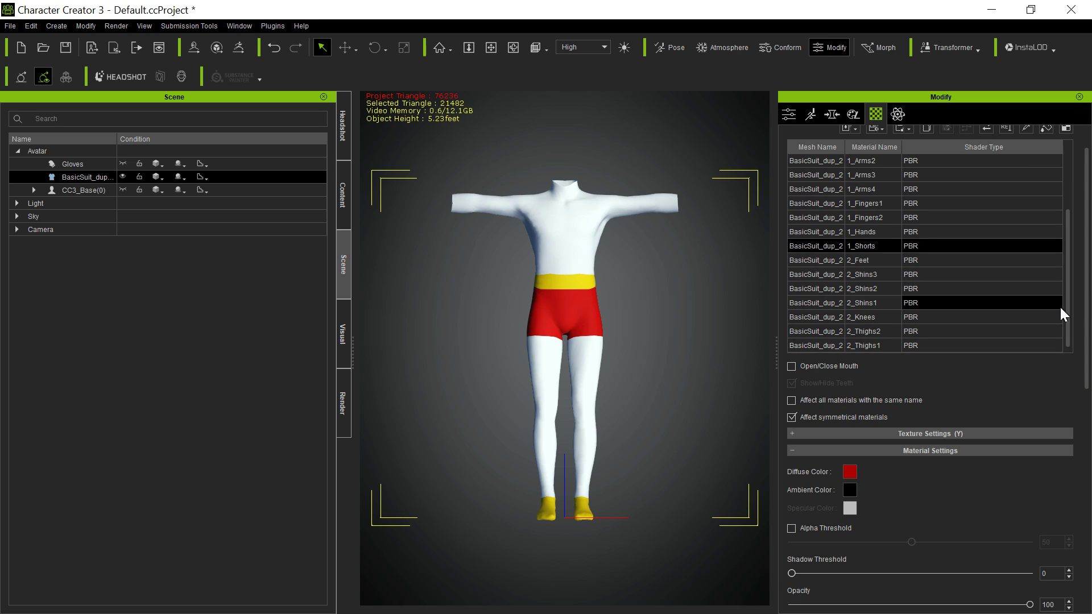
drag(1068, 310, 1050, 225)
click(834, 205)
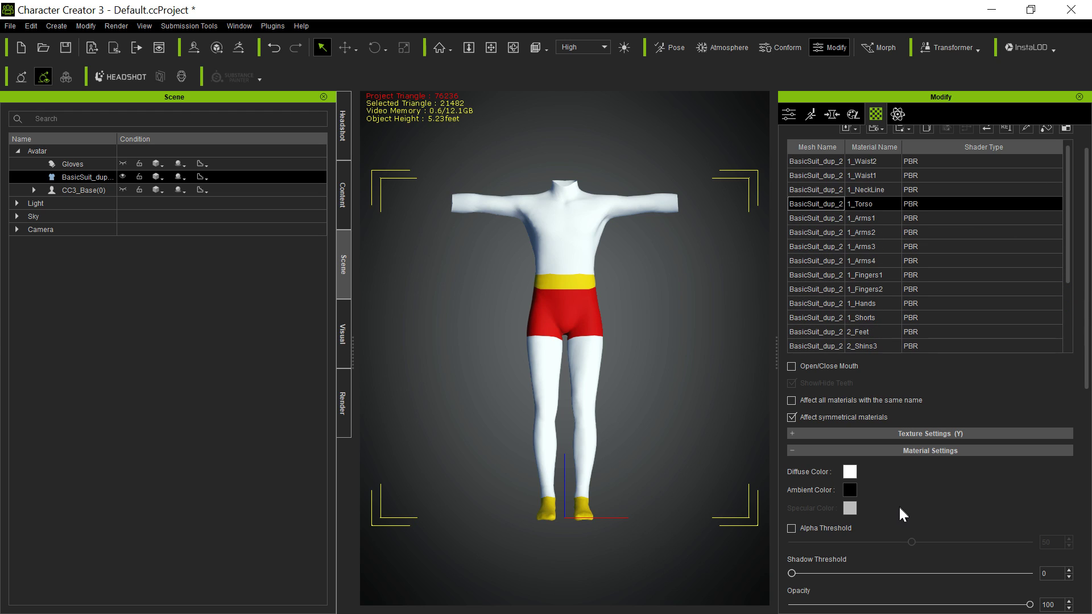
- Reselect the BasicSuit_dup layer and expand the texture settings of its 1_Torso material
scroll(1087, 274, down, 3)
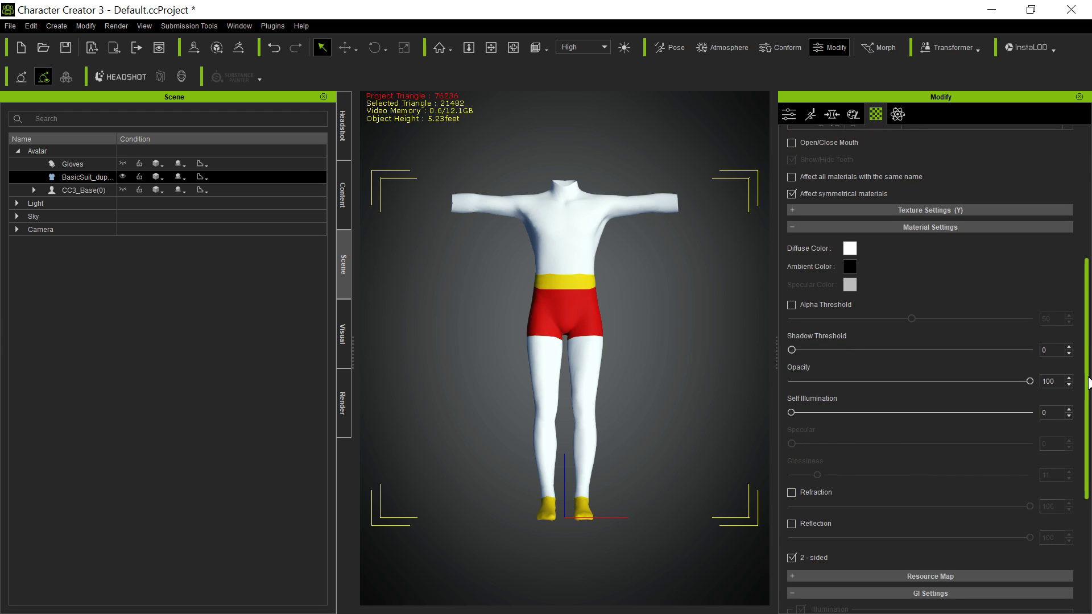
click(565, 225)
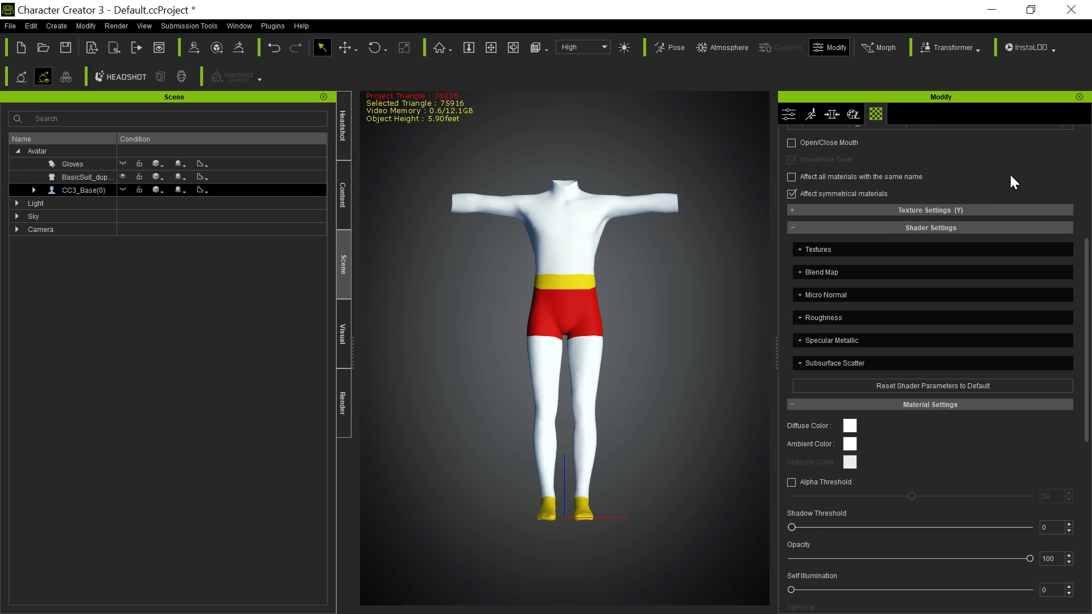
scroll(1009, 173, up, 4)
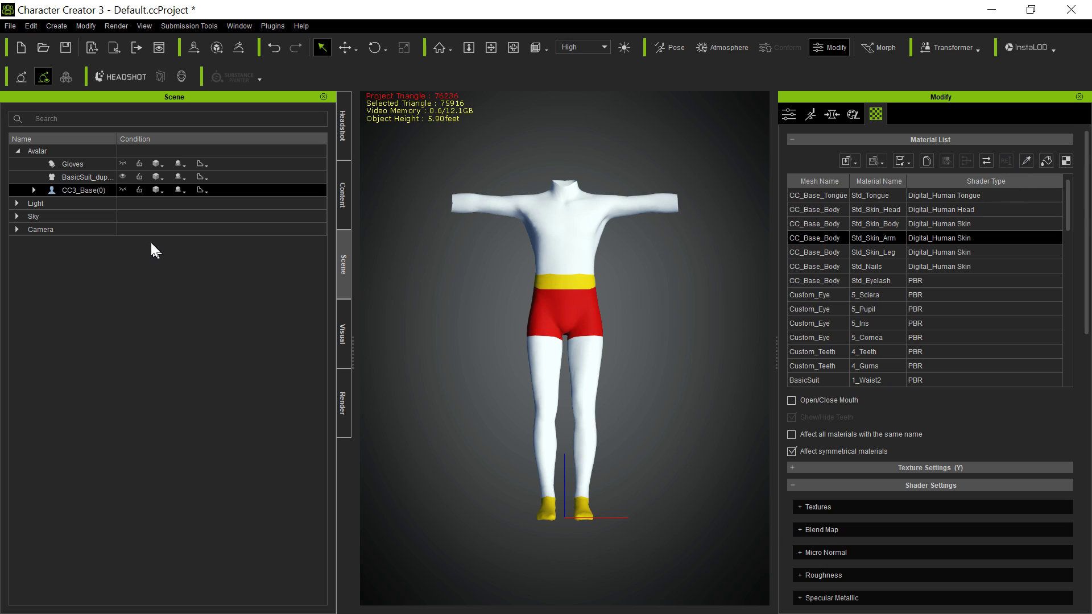
click(80, 178)
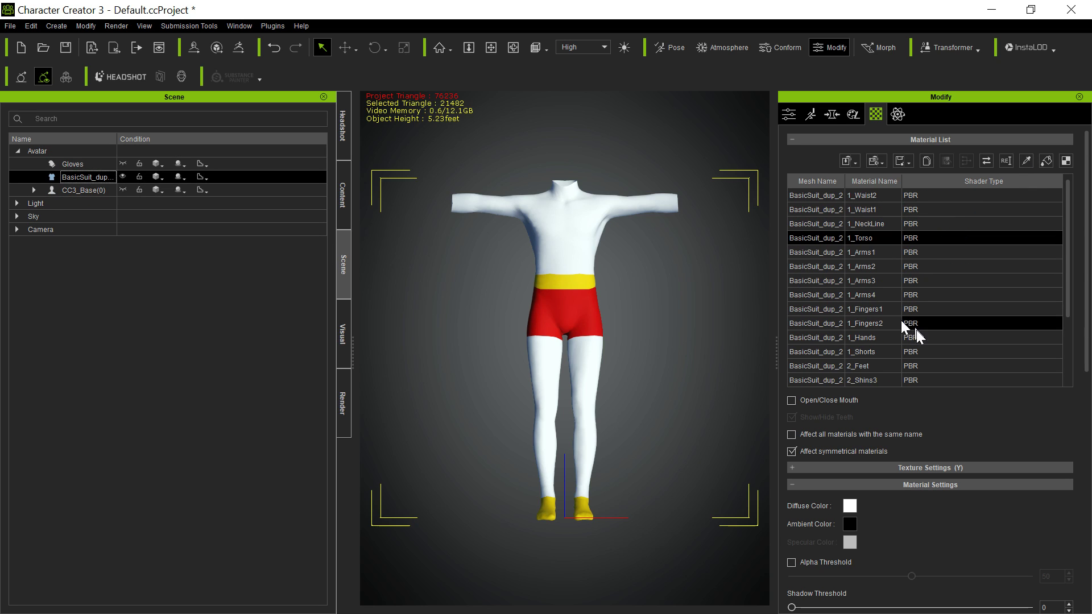
drag(1086, 261, 1088, 393)
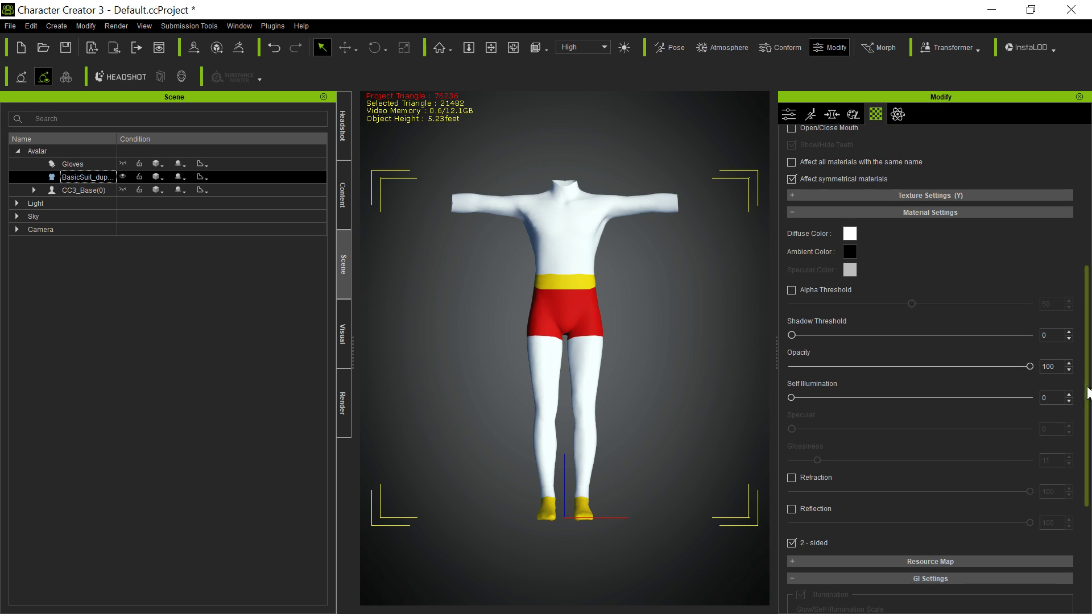
click(792, 196)
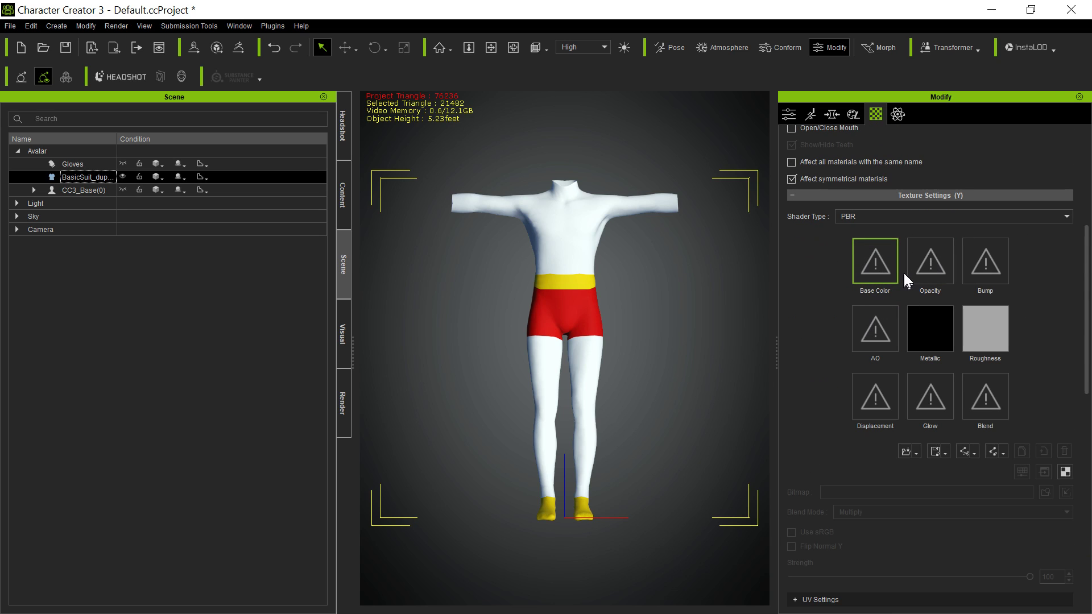
click(1067, 475)
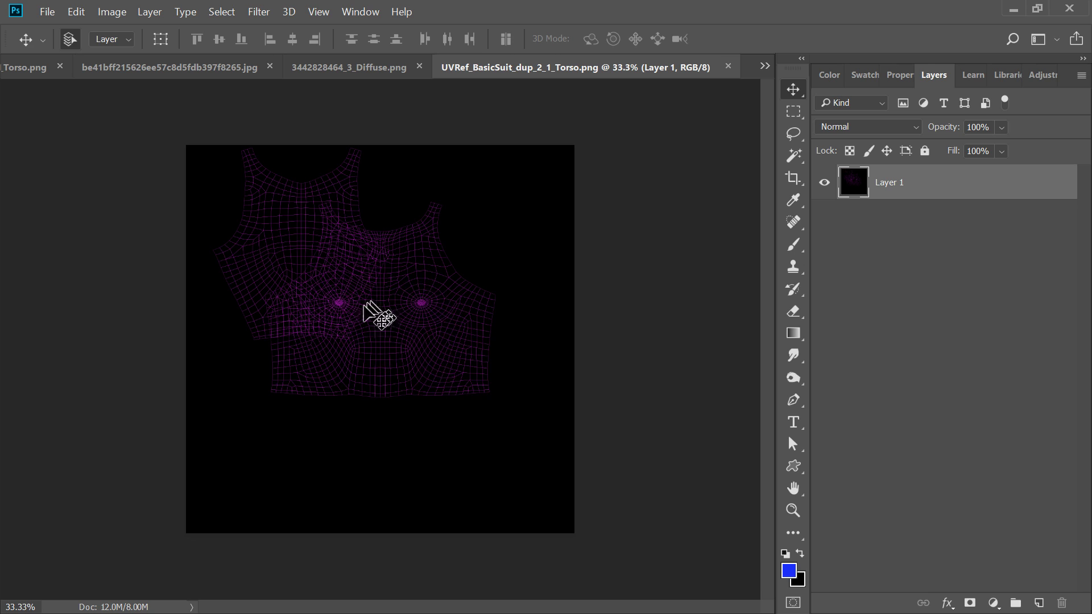
click(350, 71)
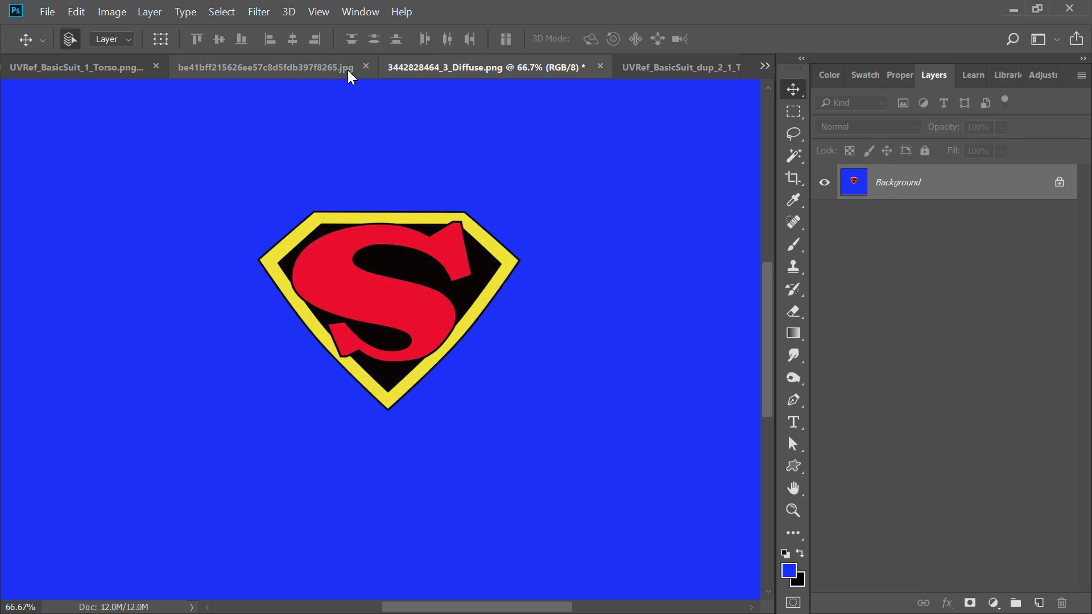
click(73, 68)
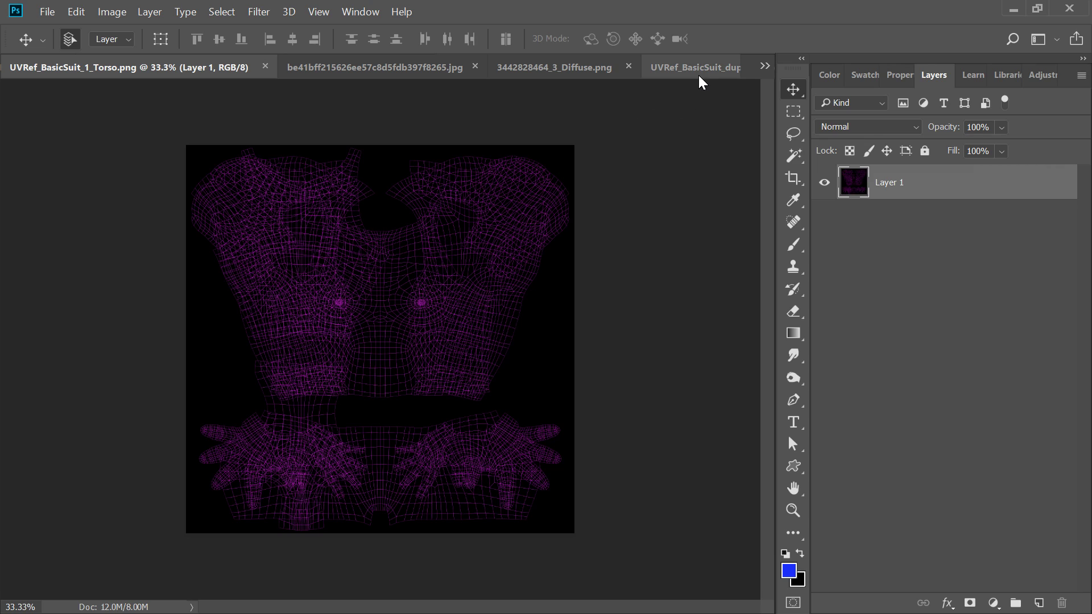
click(1012, 10)
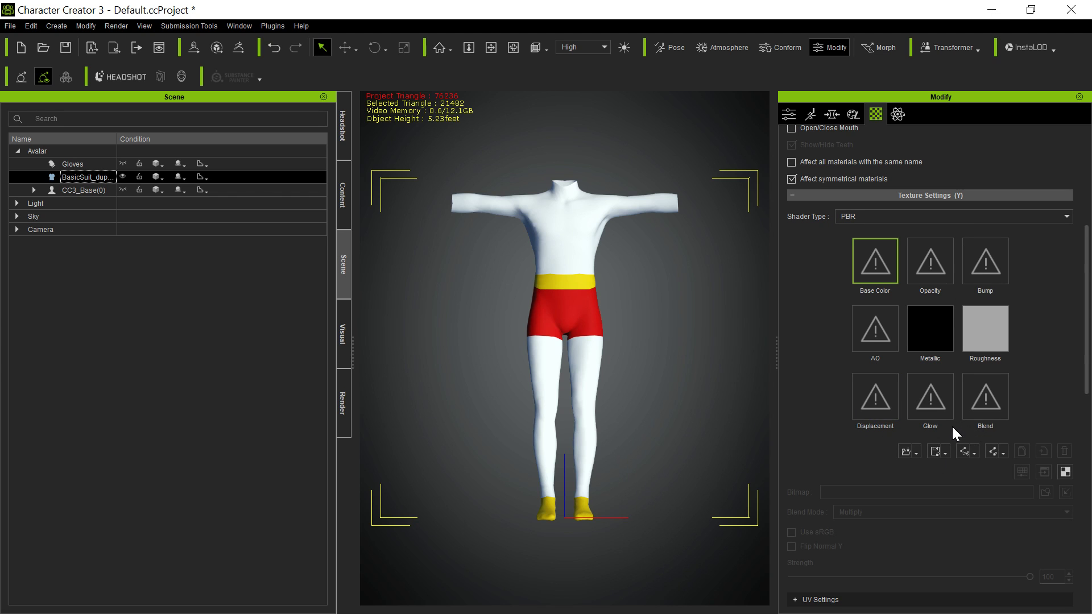
double_click(866, 254)
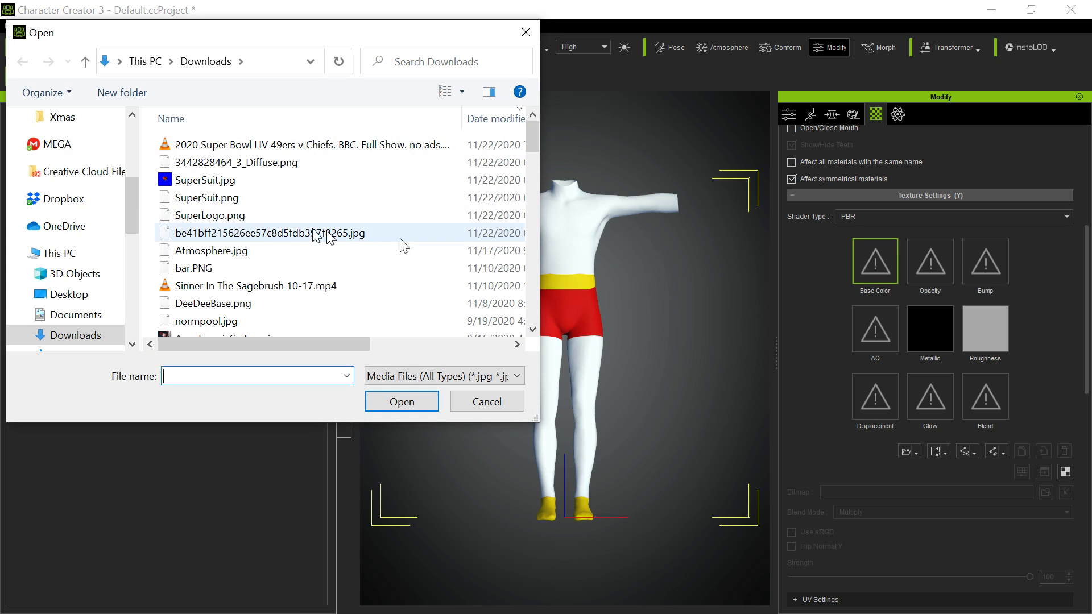
double_click(236, 162)
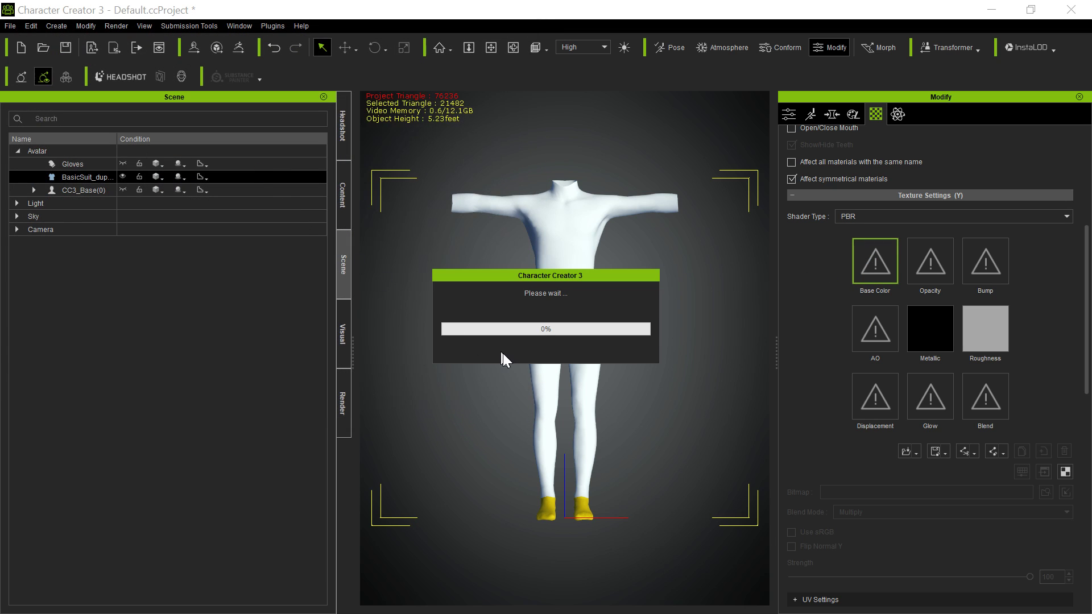